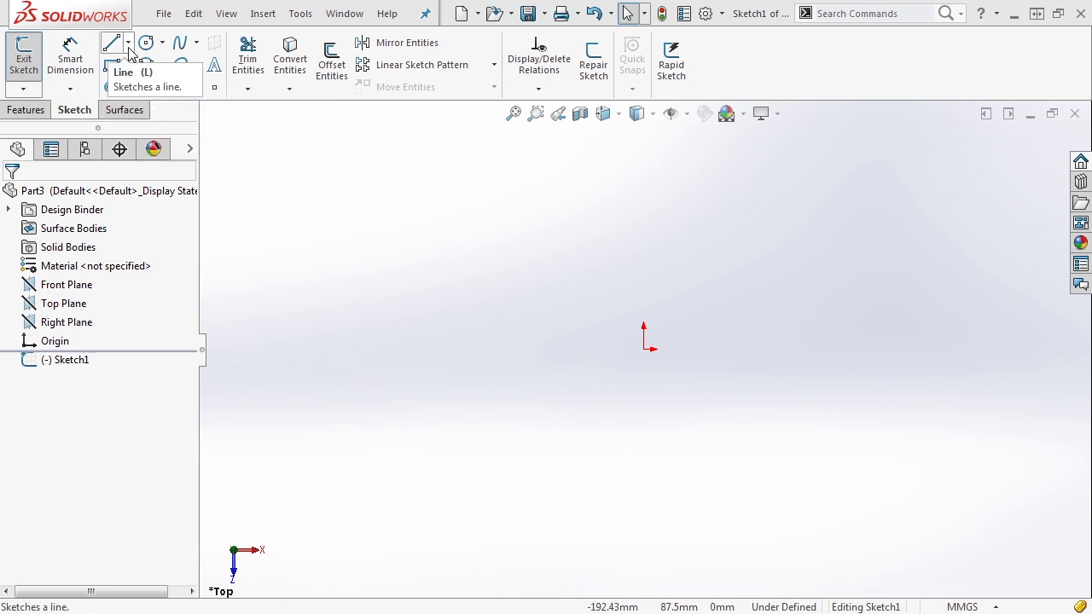
- Choose the standard Line tool from the line-type dropdown in the Top-plane sketch
click(129, 44)
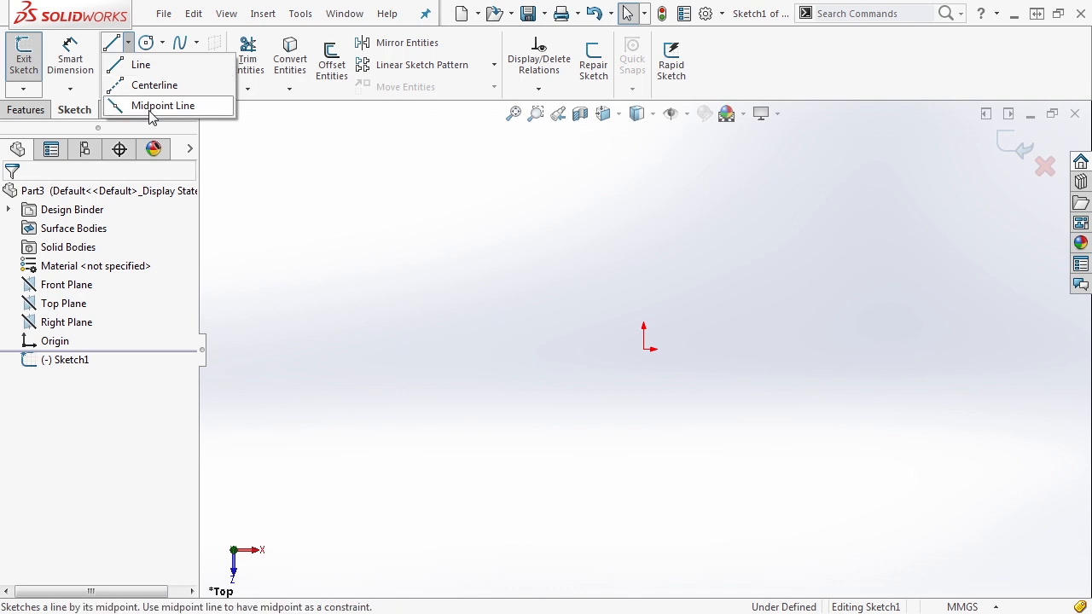
click(140, 66)
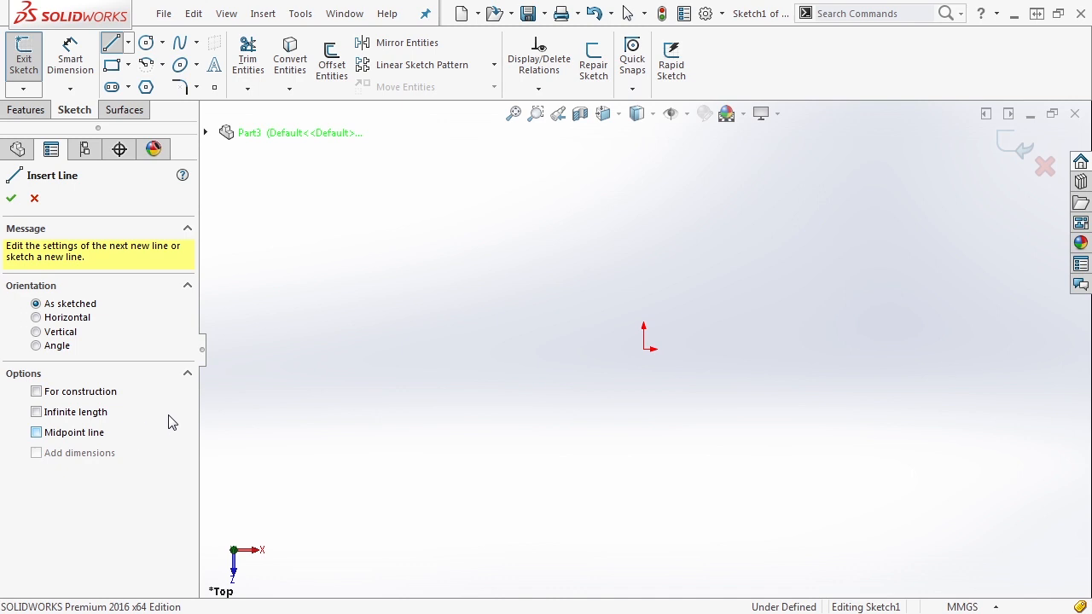
- Draw a line chain from the origin: 74.9 horizontal, vertical, bottom horizontal, then angled up-left
click(644, 349)
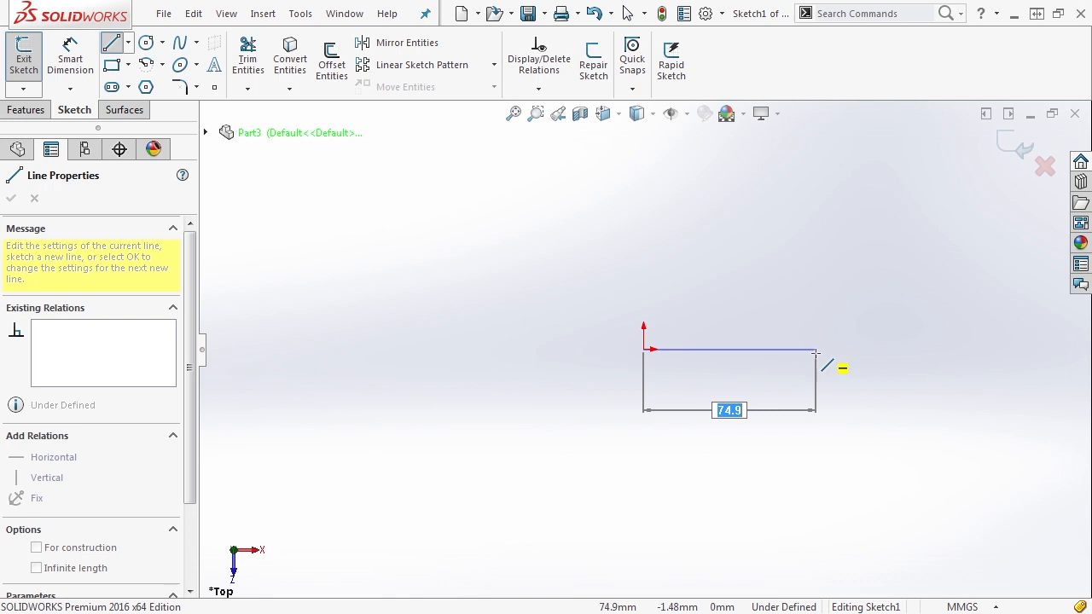
key(Return)
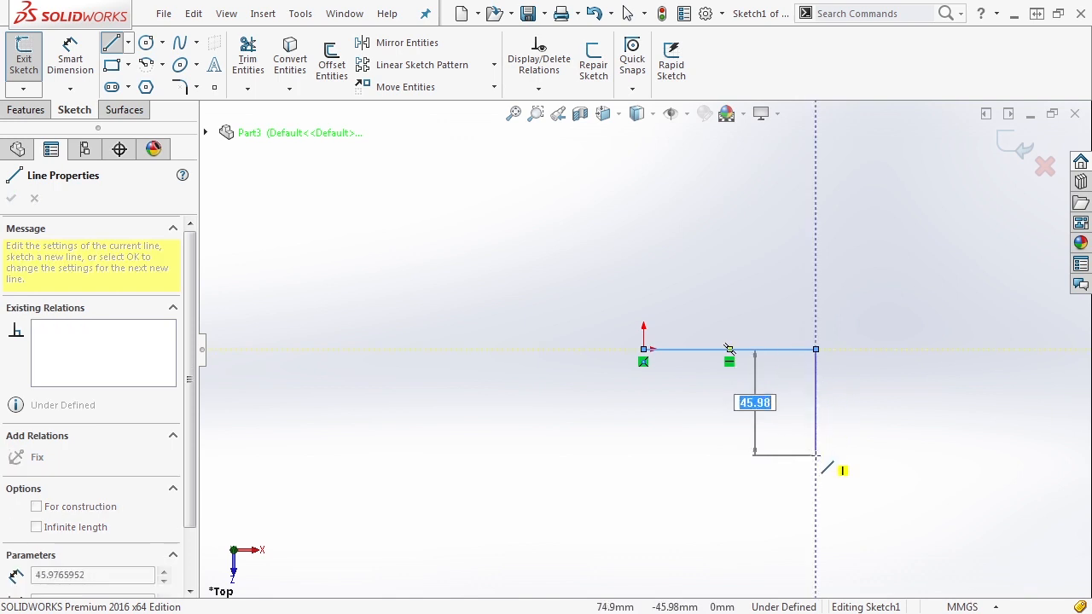
key(Return)
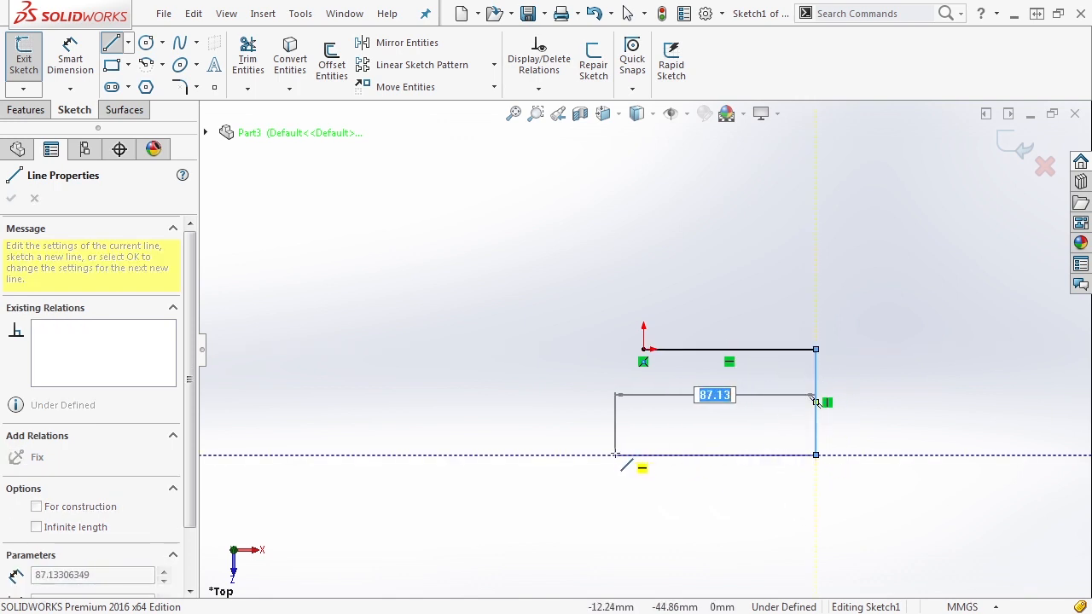
click(600, 455)
click(447, 323)
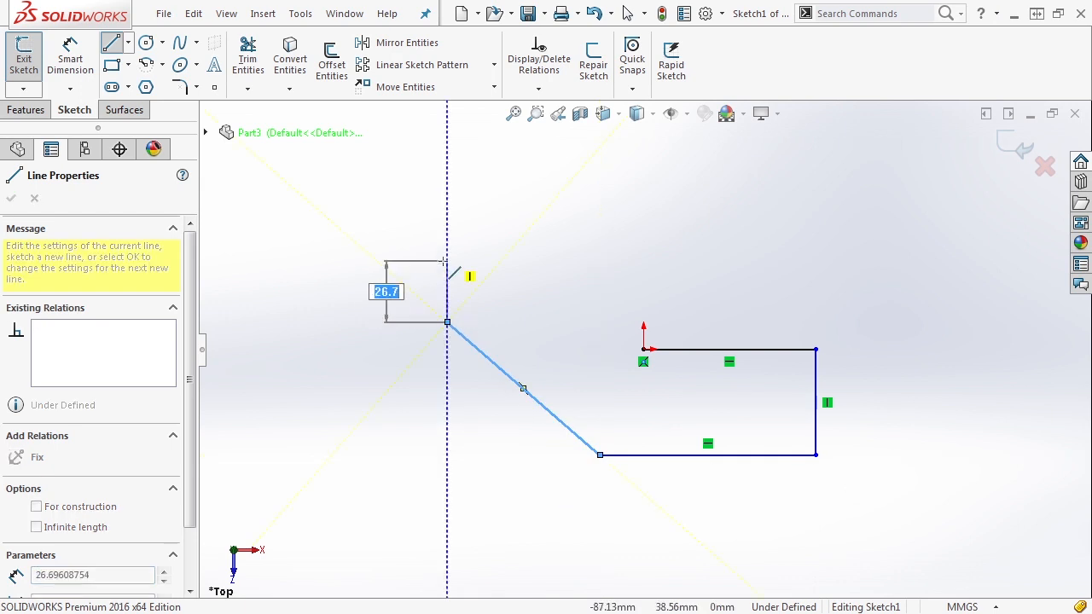
double_click(447, 323)
- Continue with a tangent arc, a line and a second tangent arc, then end line drawing
click(447, 323)
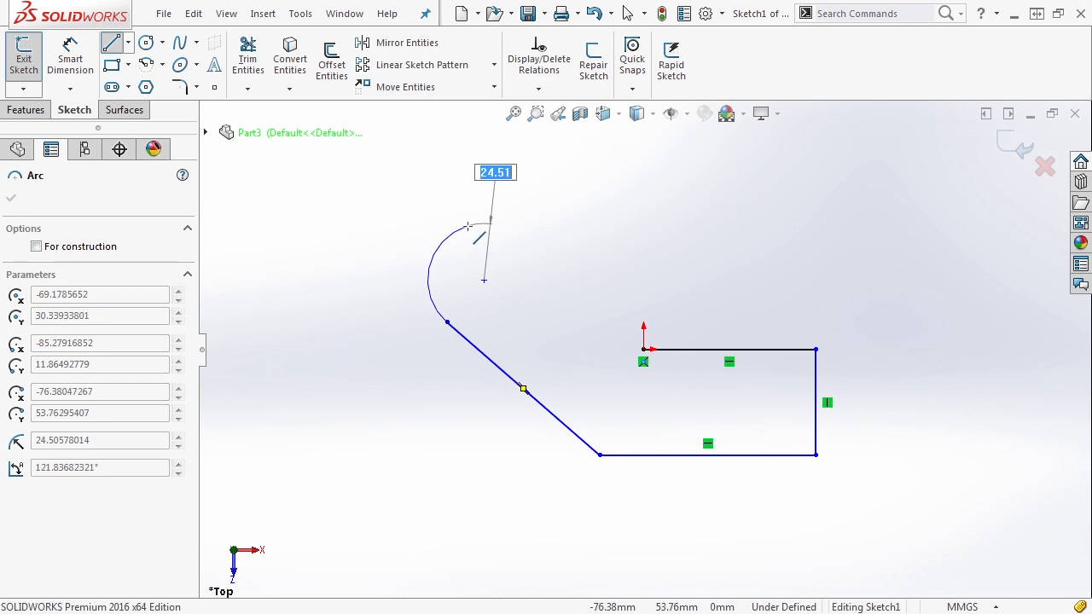
click(468, 225)
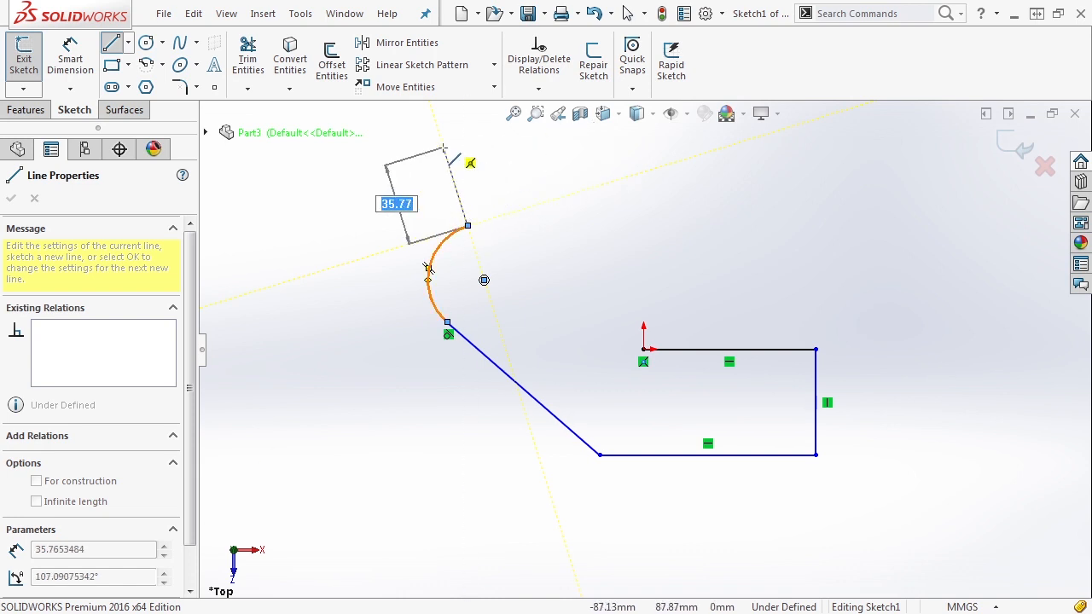
click(561, 196)
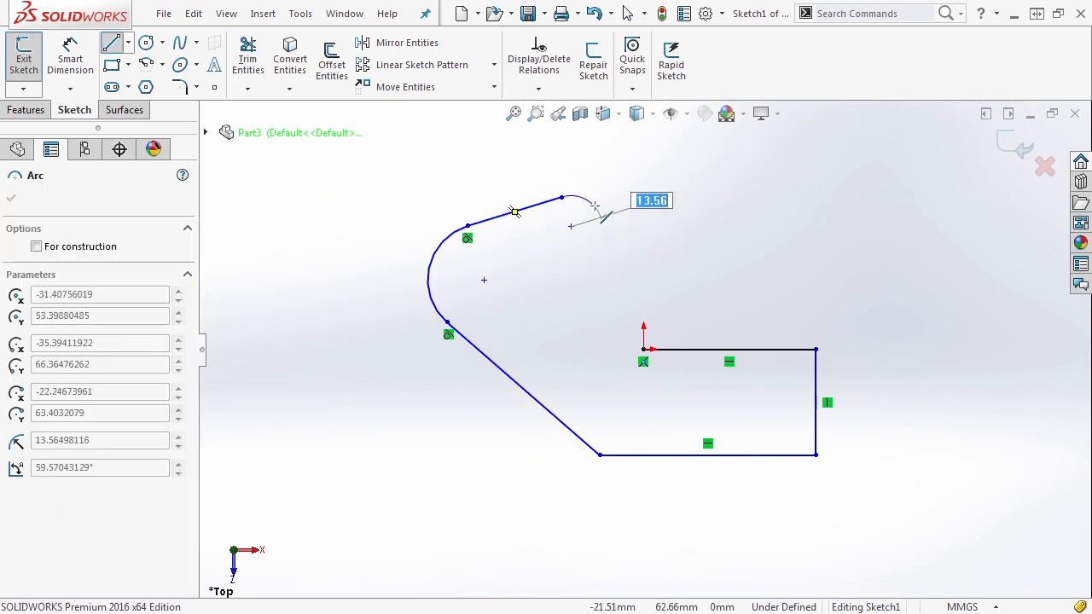
click(601, 270)
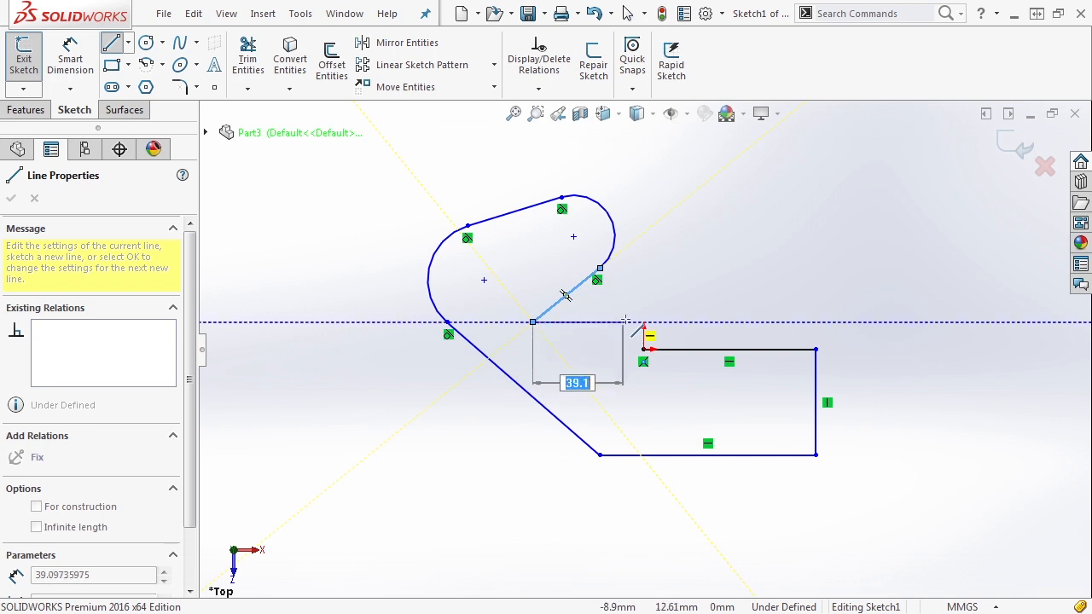
key(Escape)
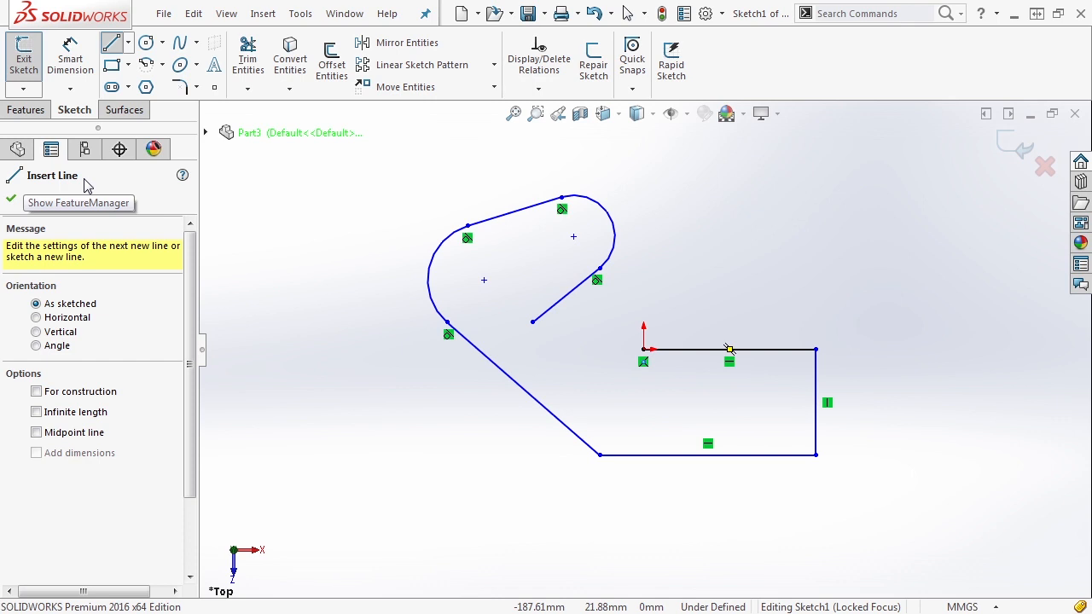
click(27, 199)
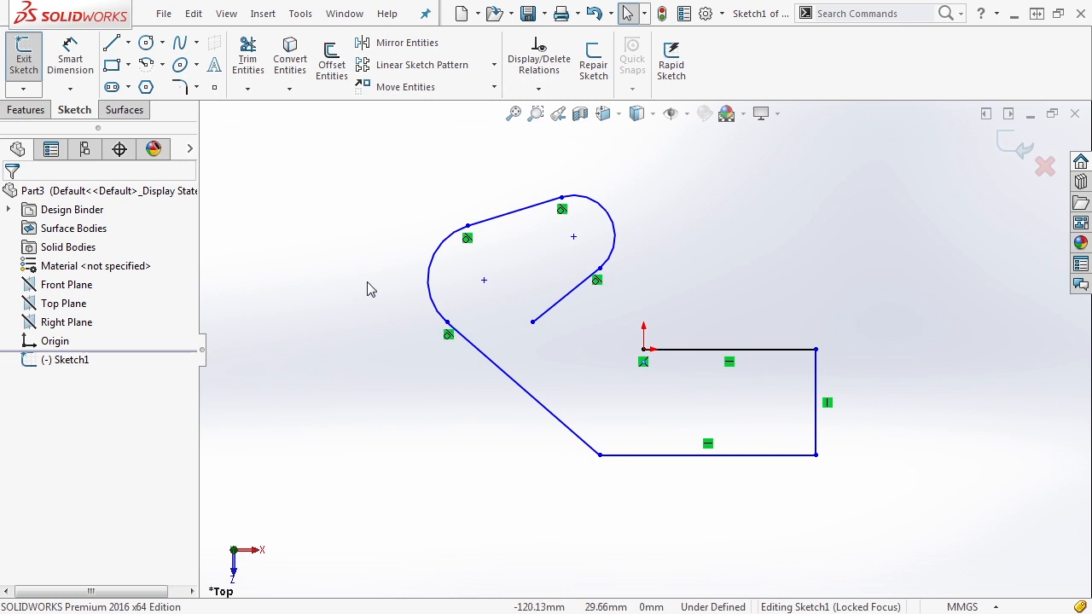
- Draw a centre-radius circle of about 68 diameter centred on the inner line's end
click(162, 44)
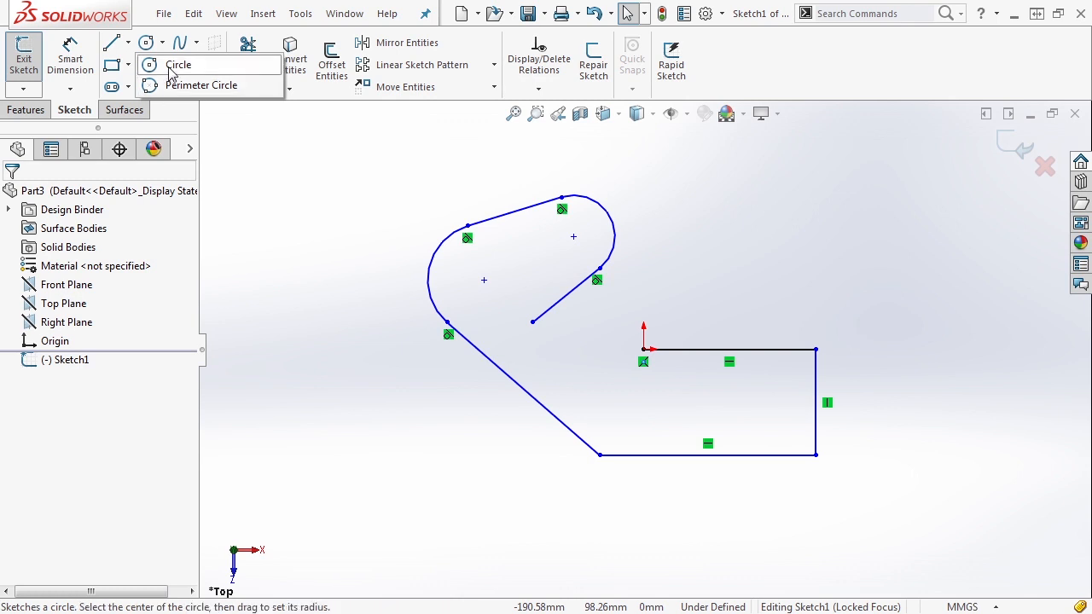
click(168, 68)
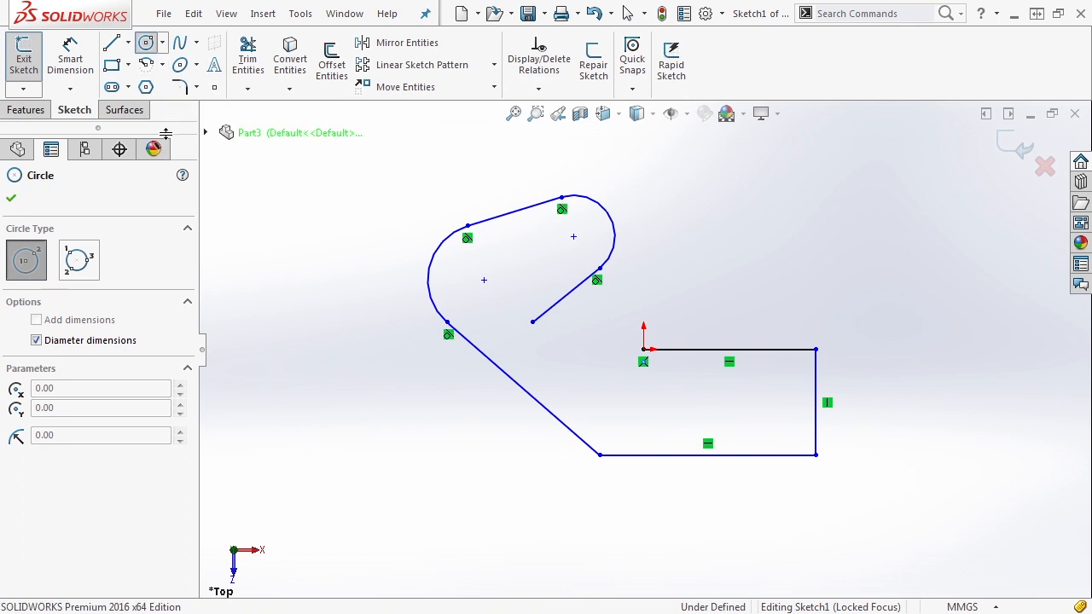
click(89, 262)
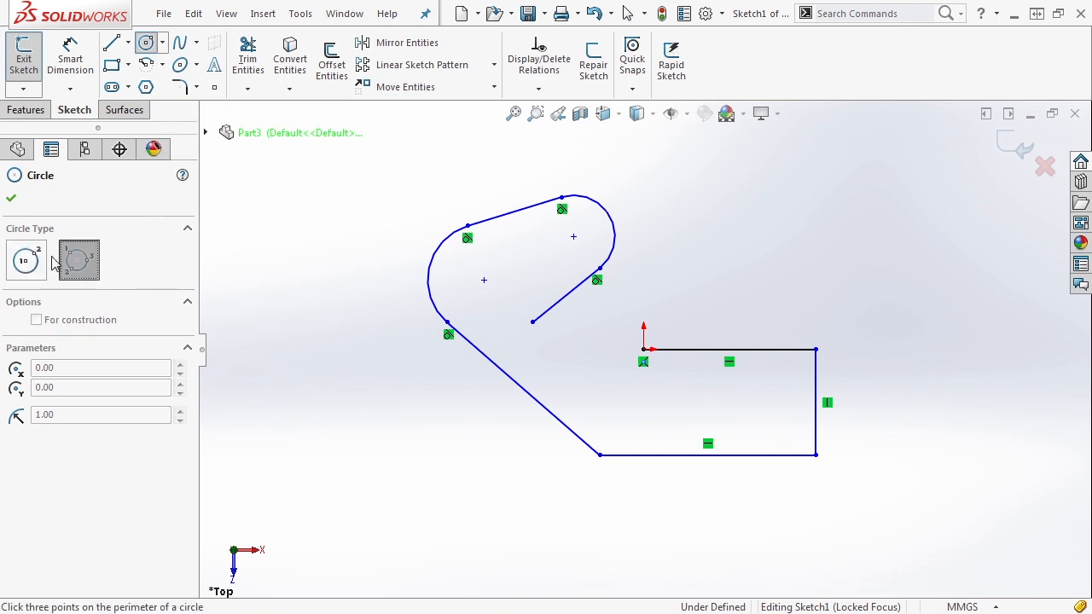
click(34, 258)
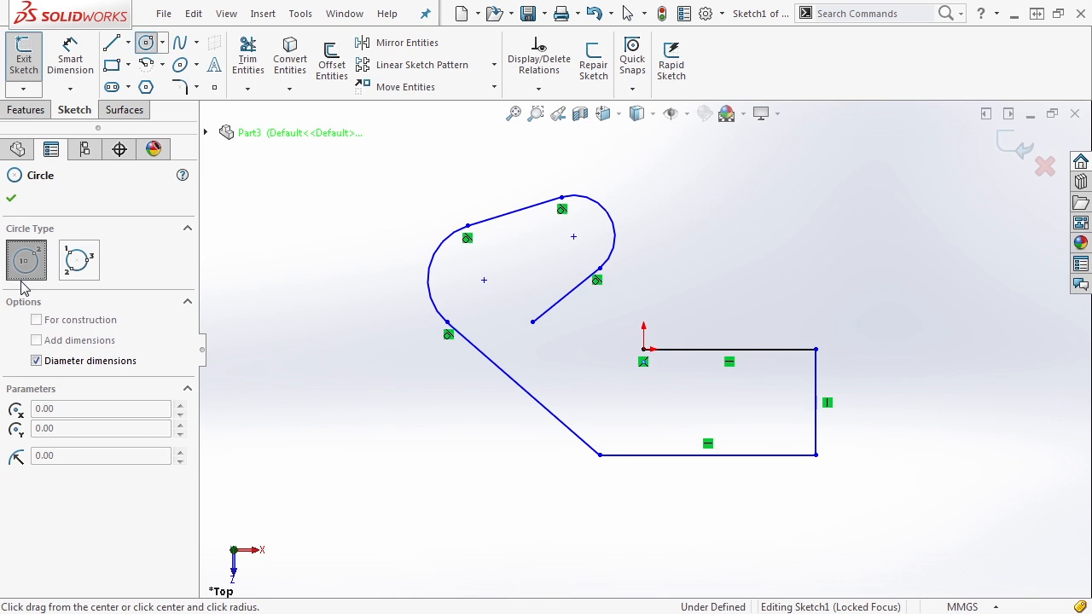
click(533, 322)
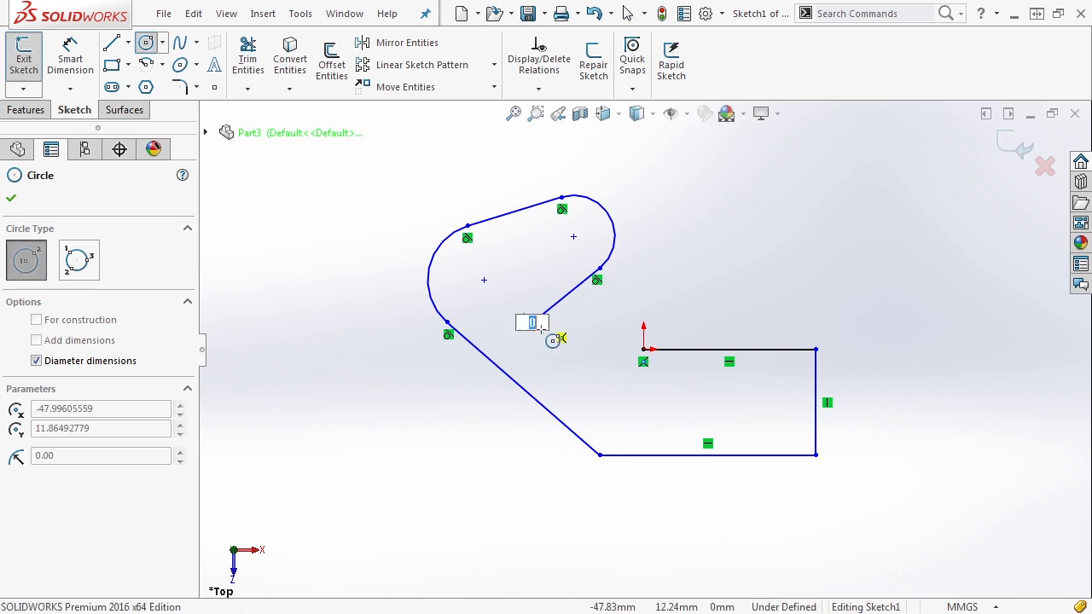
click(586, 378)
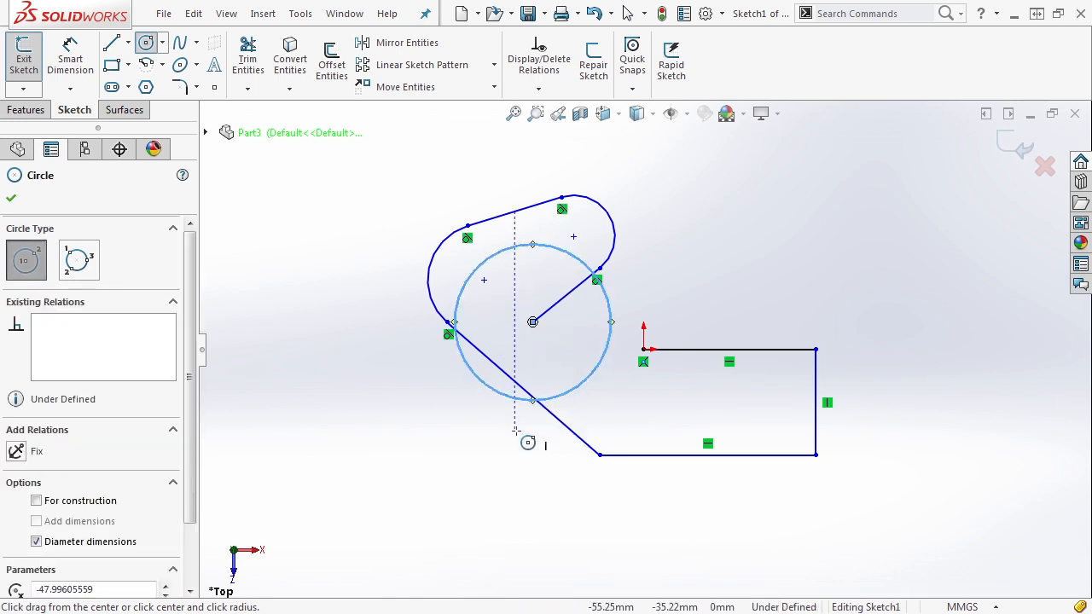
- Add a separate three-point perimeter circle above the rectangle-like section
click(78, 261)
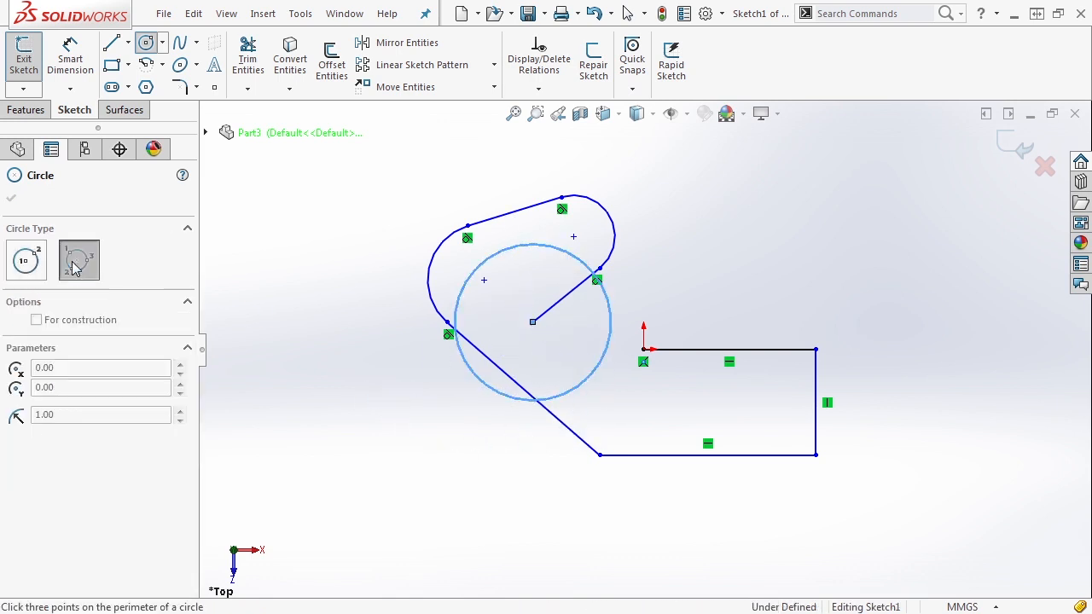
click(697, 191)
click(840, 250)
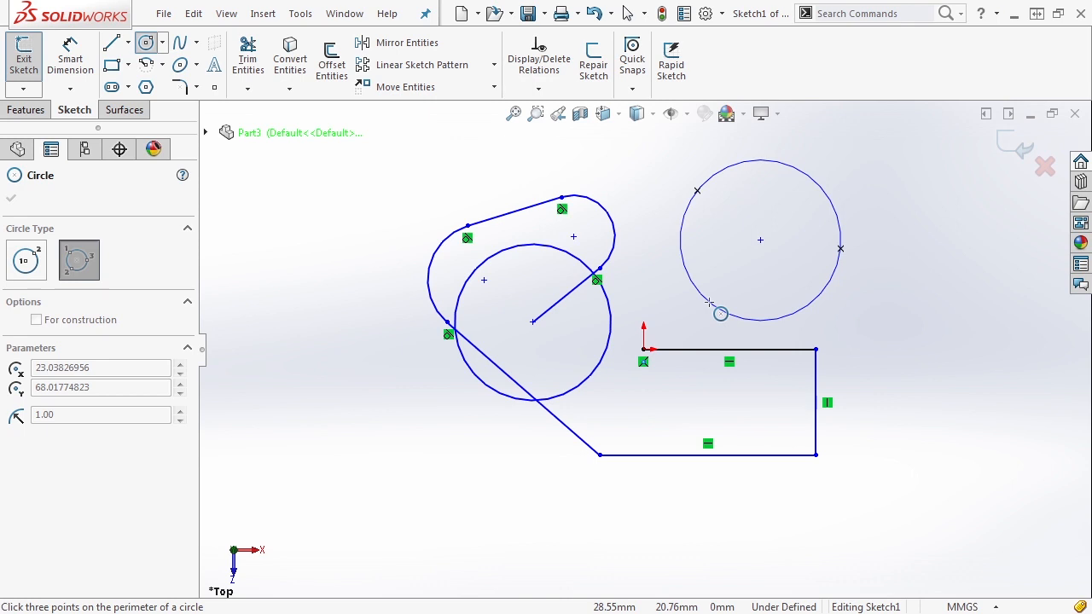
click(709, 303)
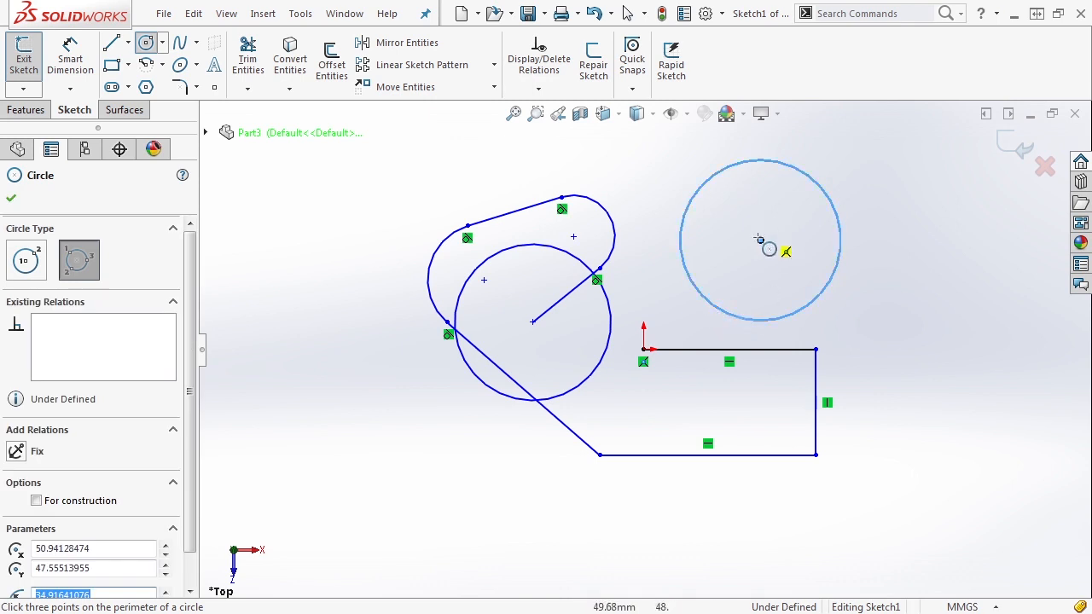
click(11, 199)
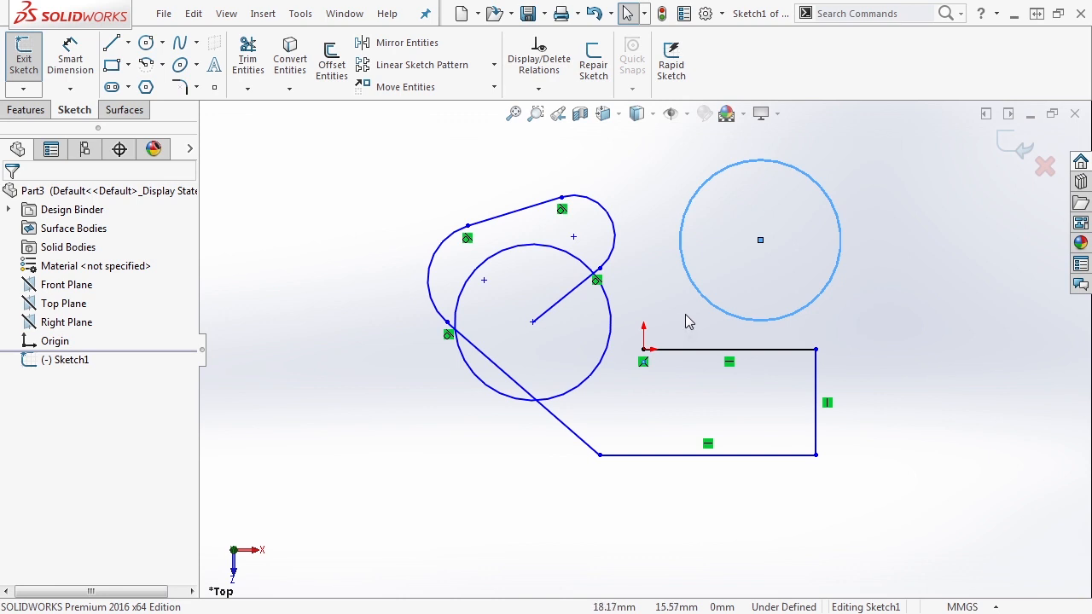
click(657, 248)
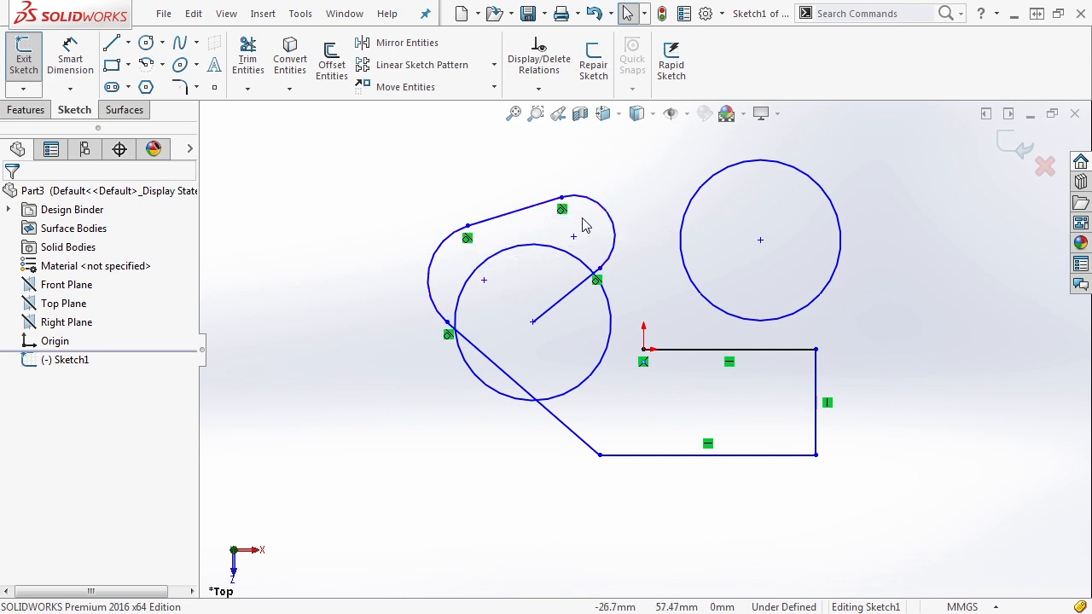
- Hide sketch relation symbols and finish the R17.85 tangent arc with its two tangent relations
click(689, 114)
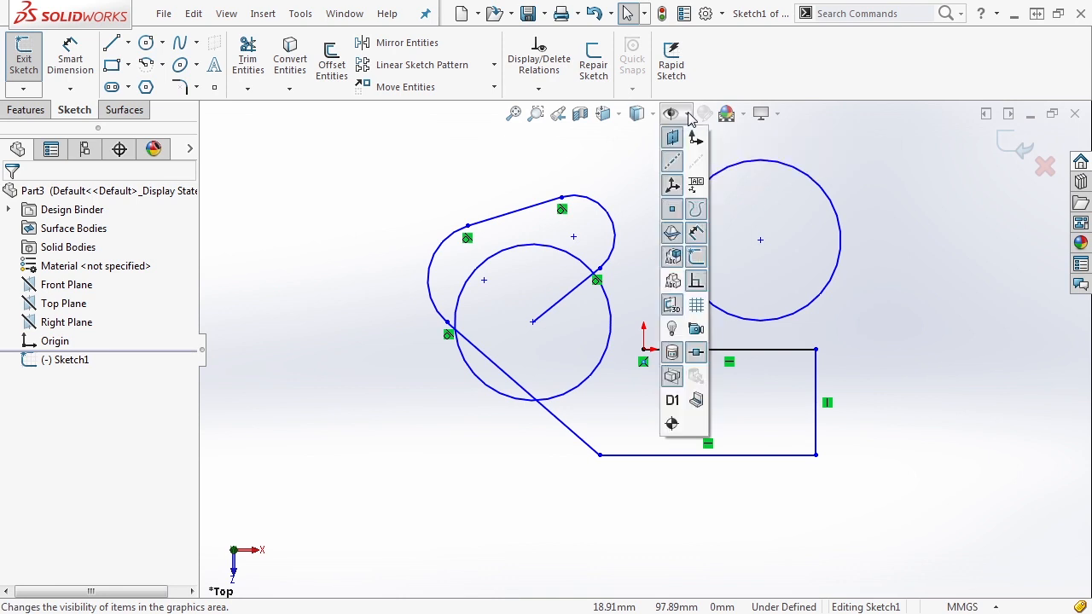
click(695, 284)
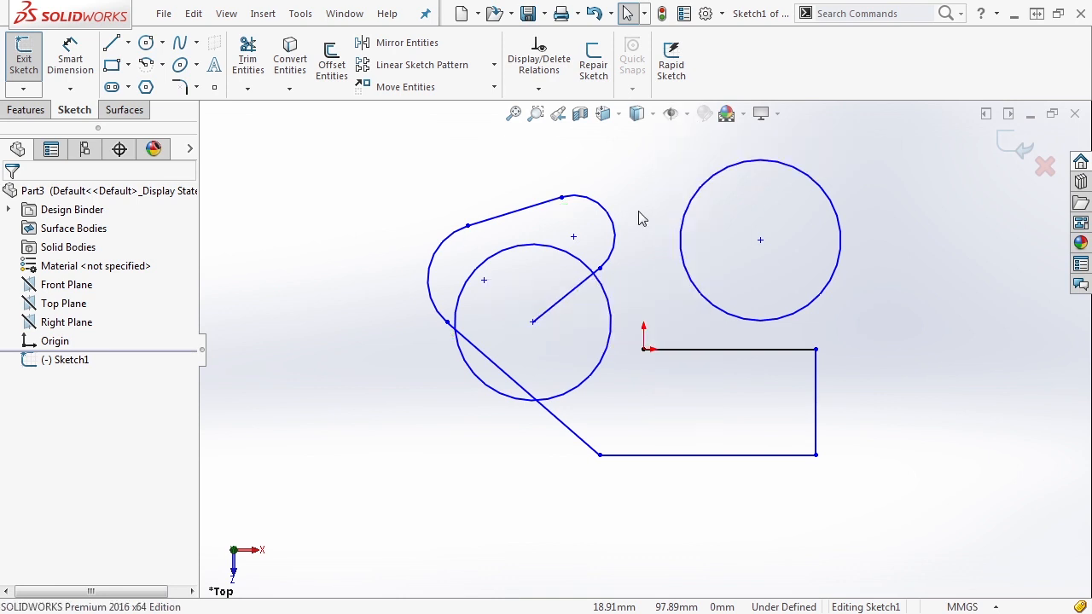
click(609, 215)
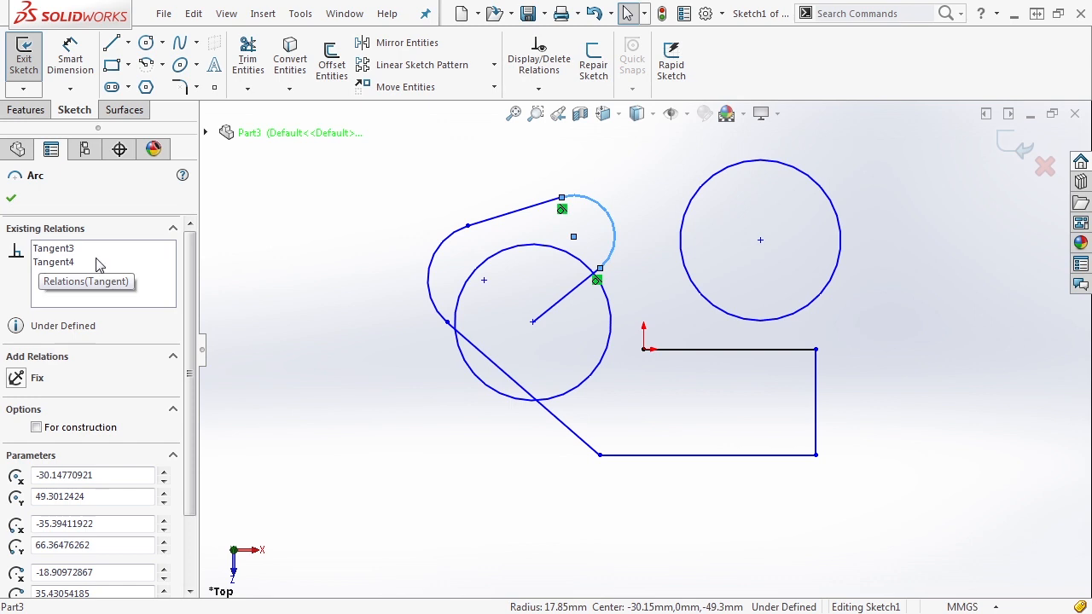
click(334, 256)
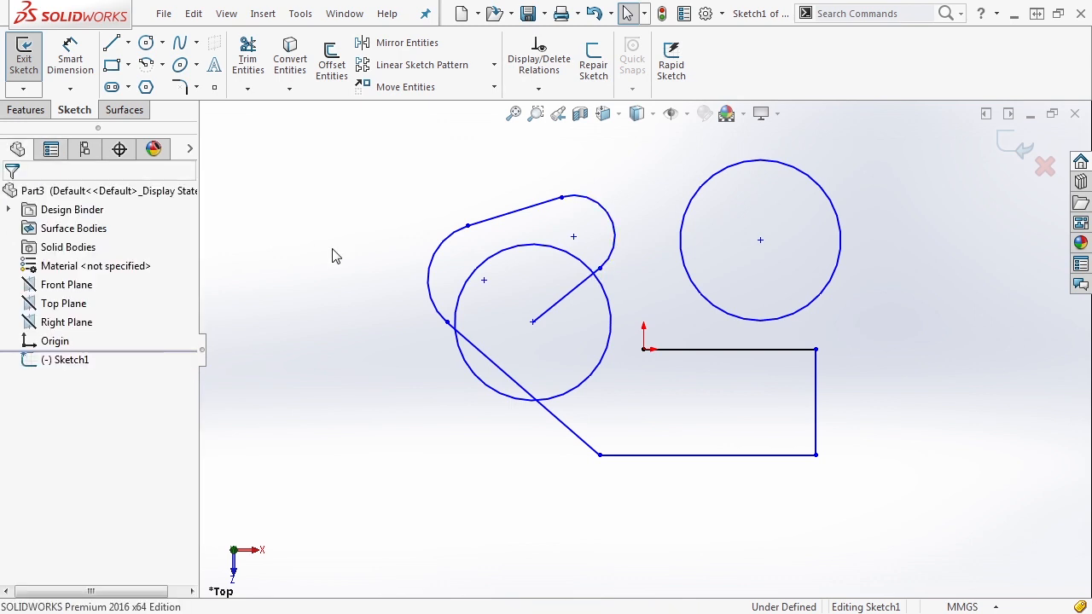
- Draw a corner rectangle at the left and two stacked centre rectangles on the right
click(130, 66)
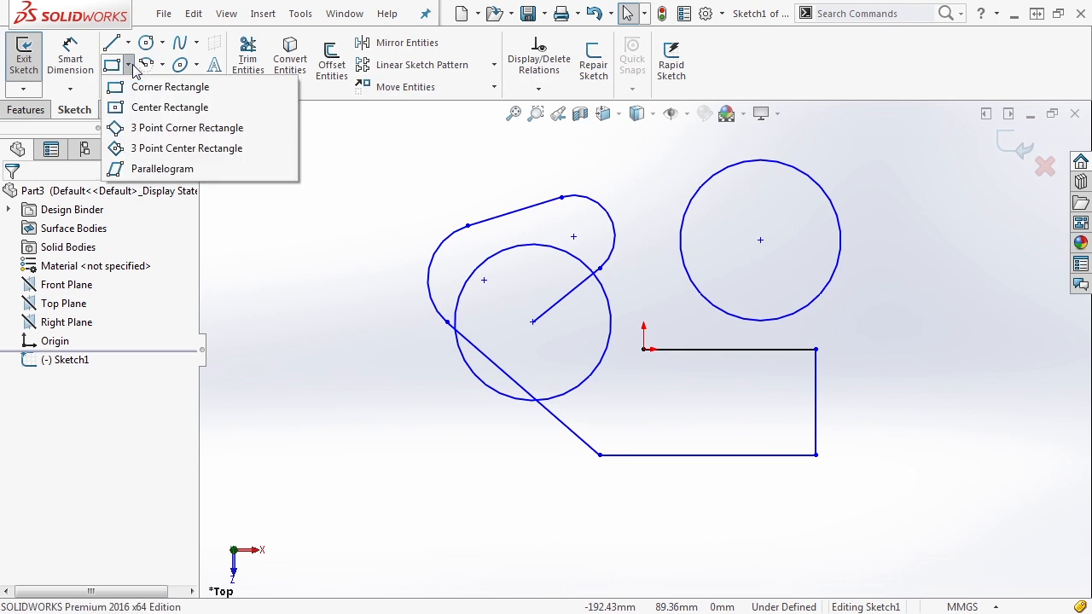
click(158, 86)
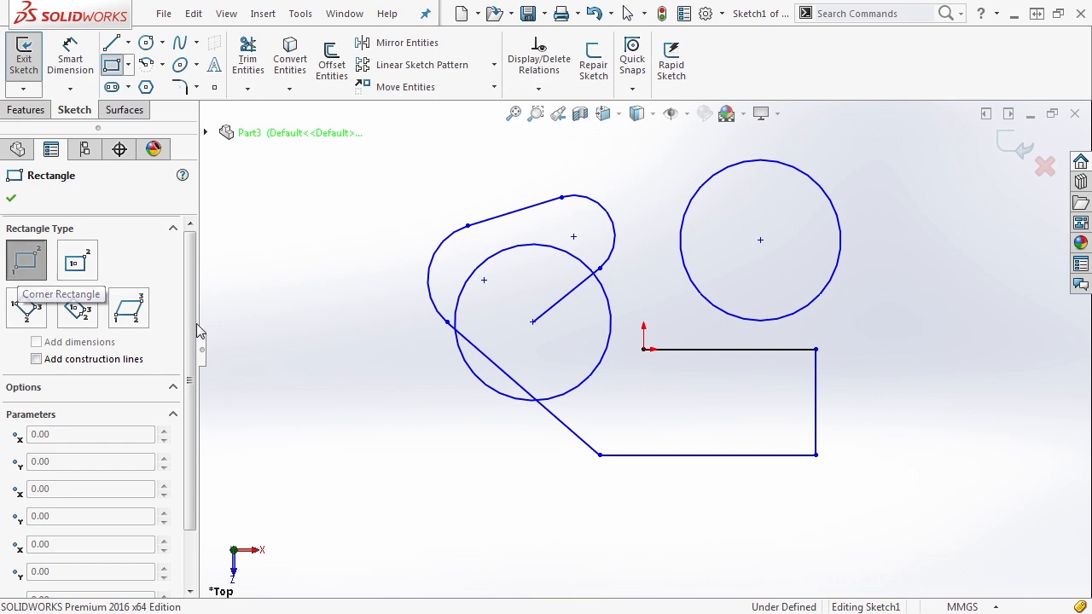
drag(224, 323, 426, 433)
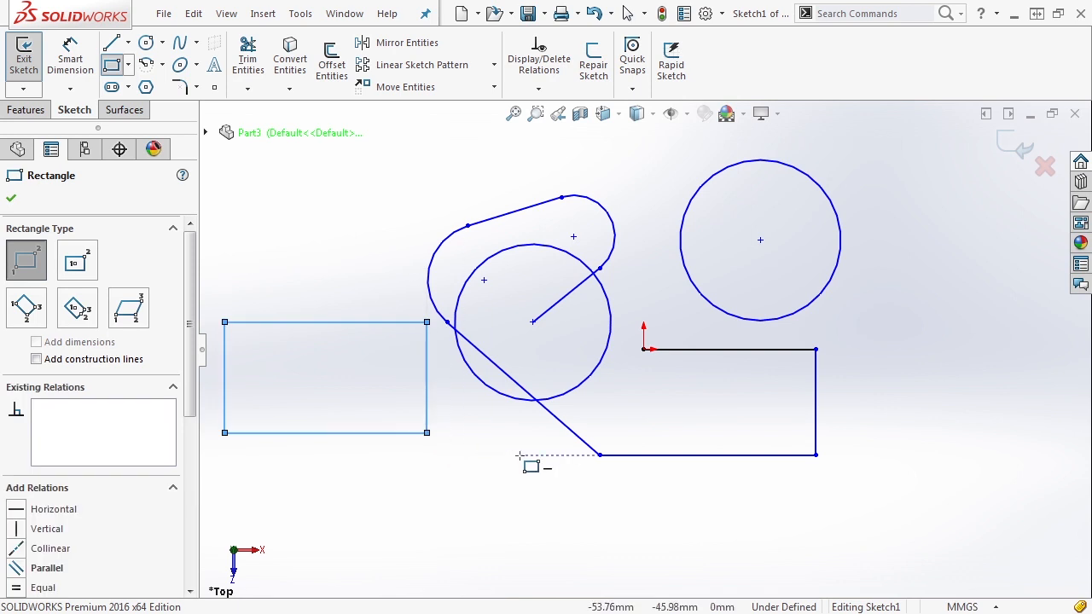
click(83, 262)
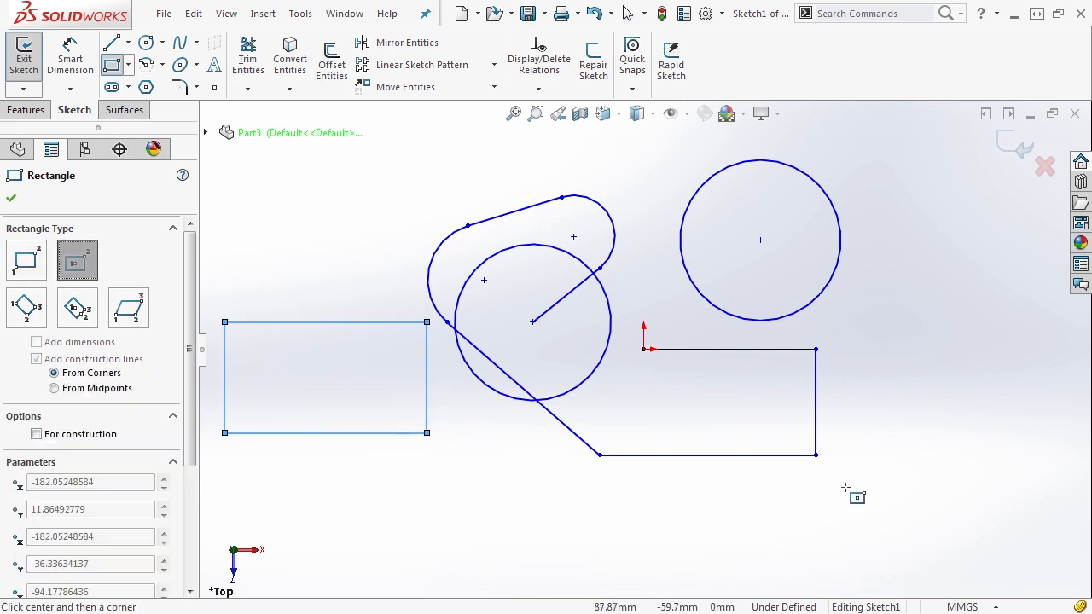
click(927, 381)
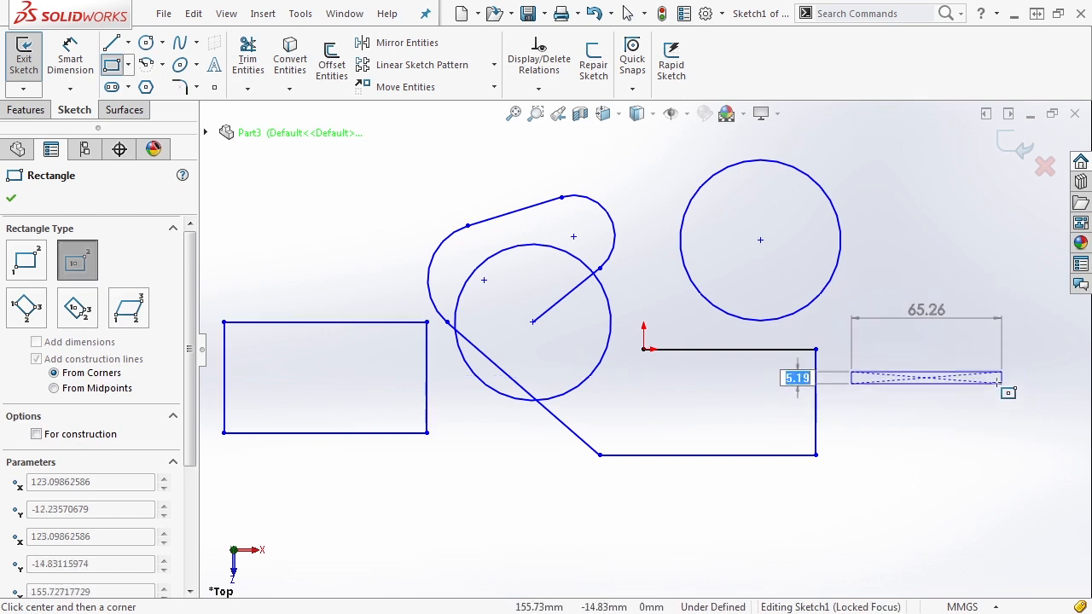
click(1020, 426)
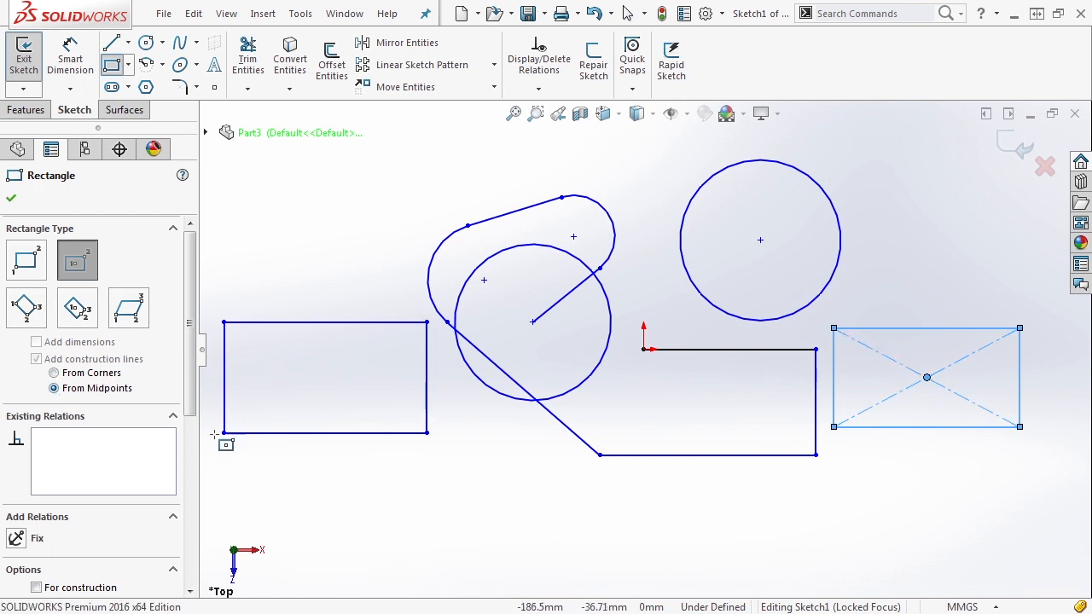
click(926, 539)
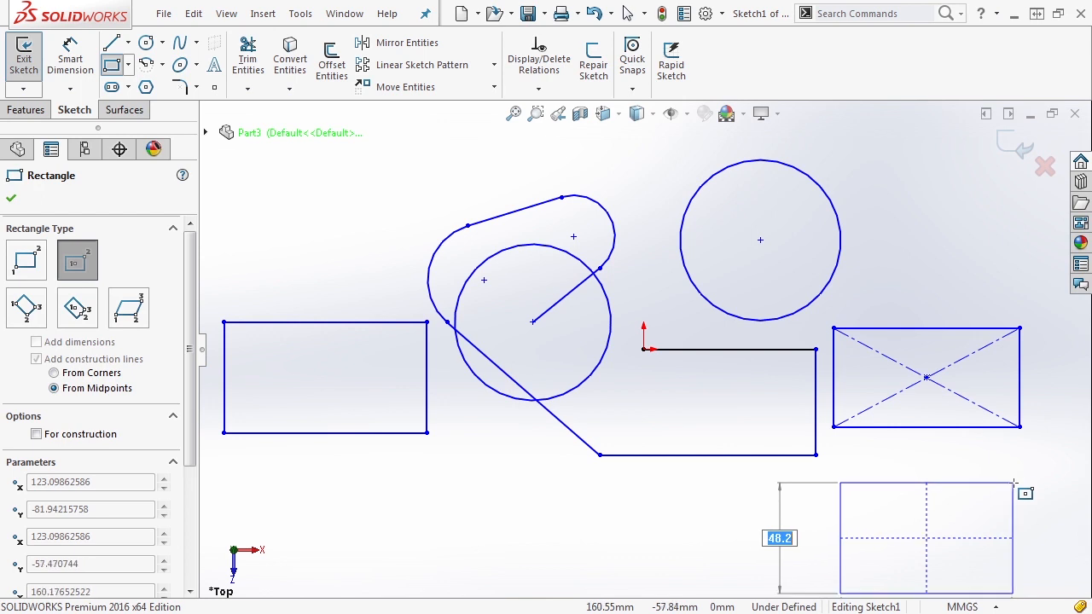
click(1020, 487)
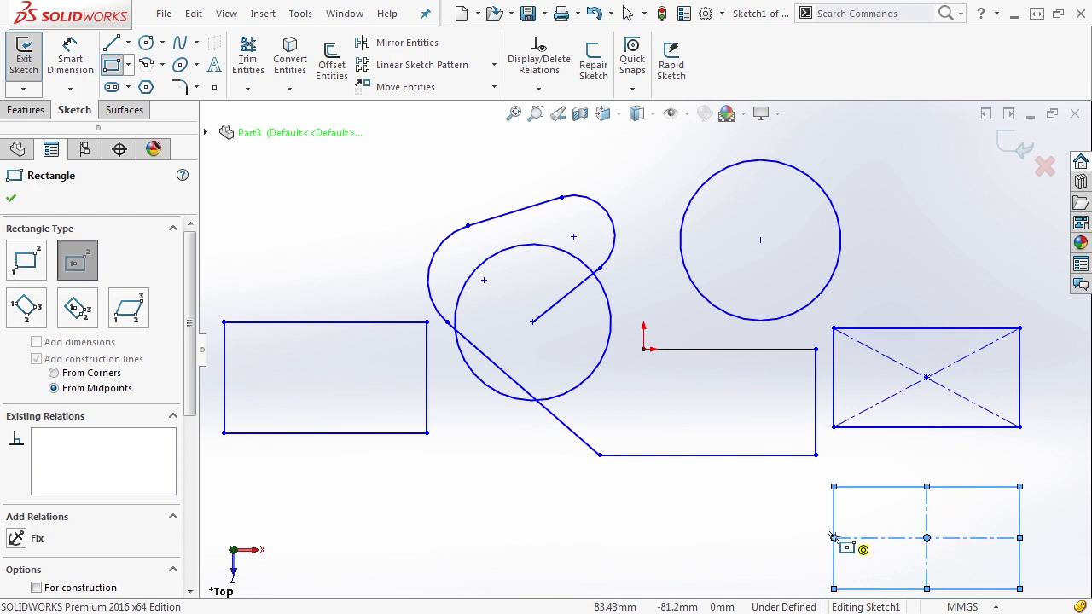
- Add a rotated 3-point corner rectangle with midpoint construction lines and a 3-point centre rectangle
click(14, 312)
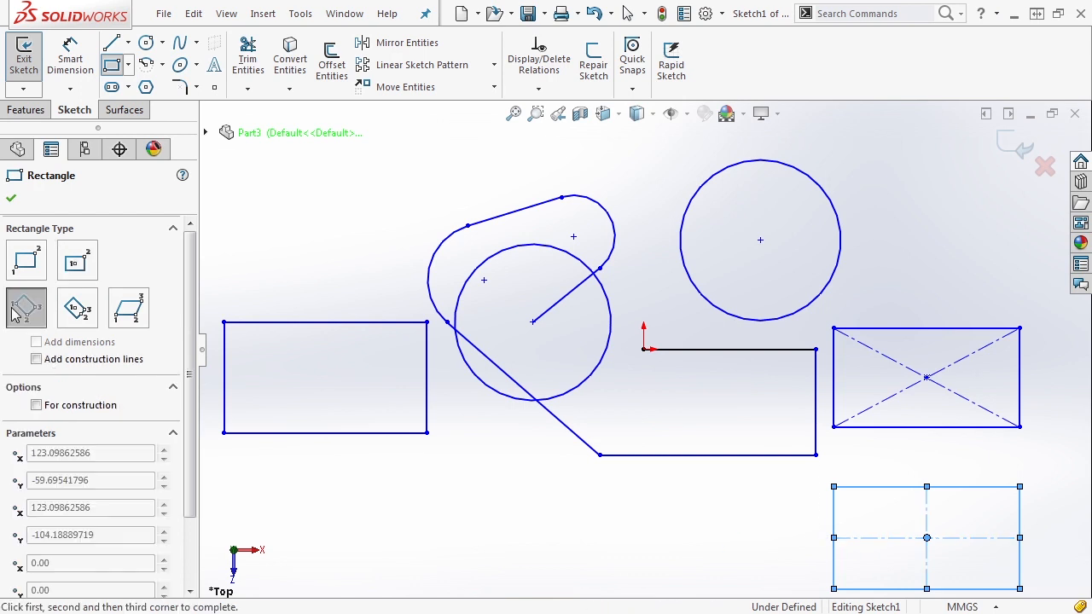
click(36, 359)
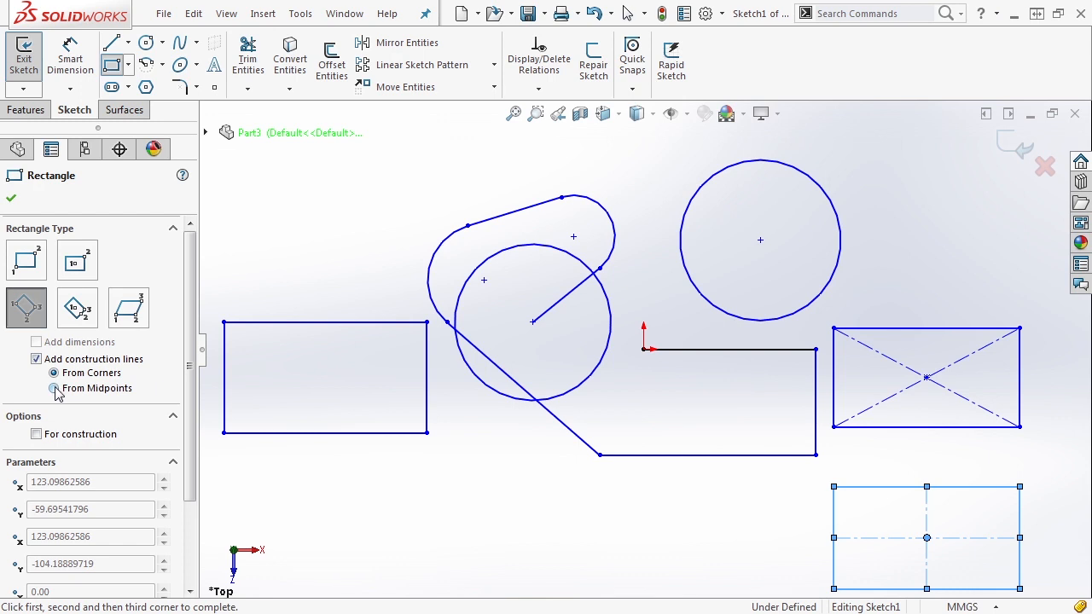
click(54, 388)
click(457, 497)
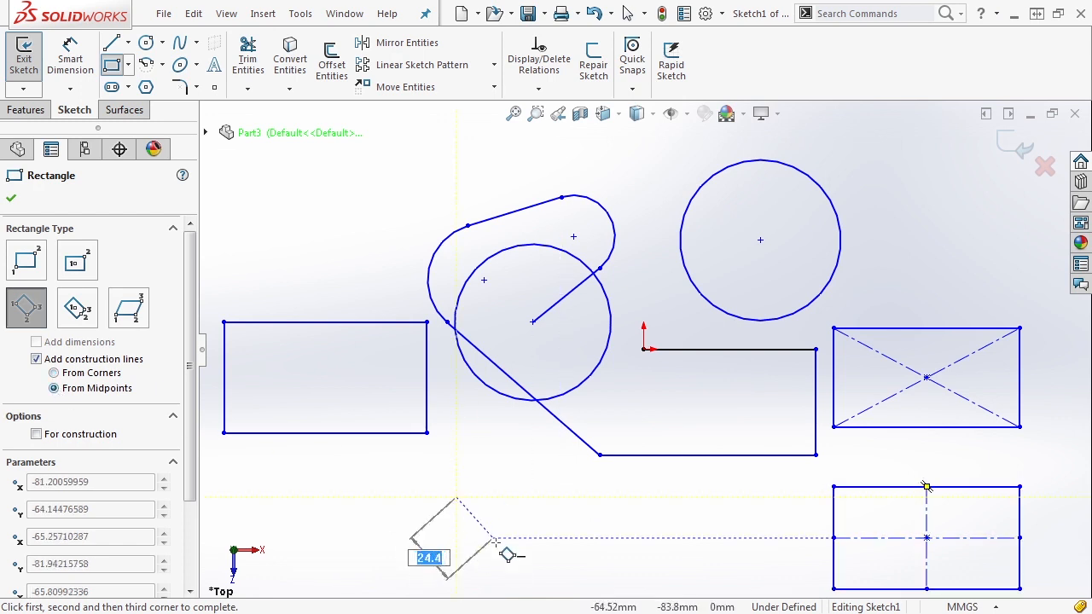
click(507, 561)
click(569, 514)
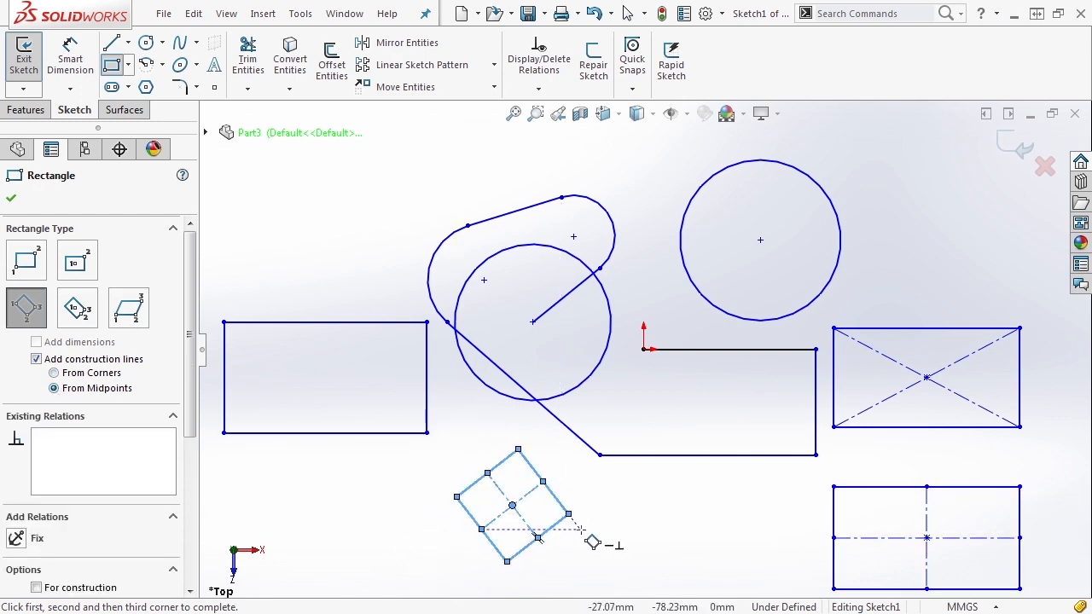
click(78, 307)
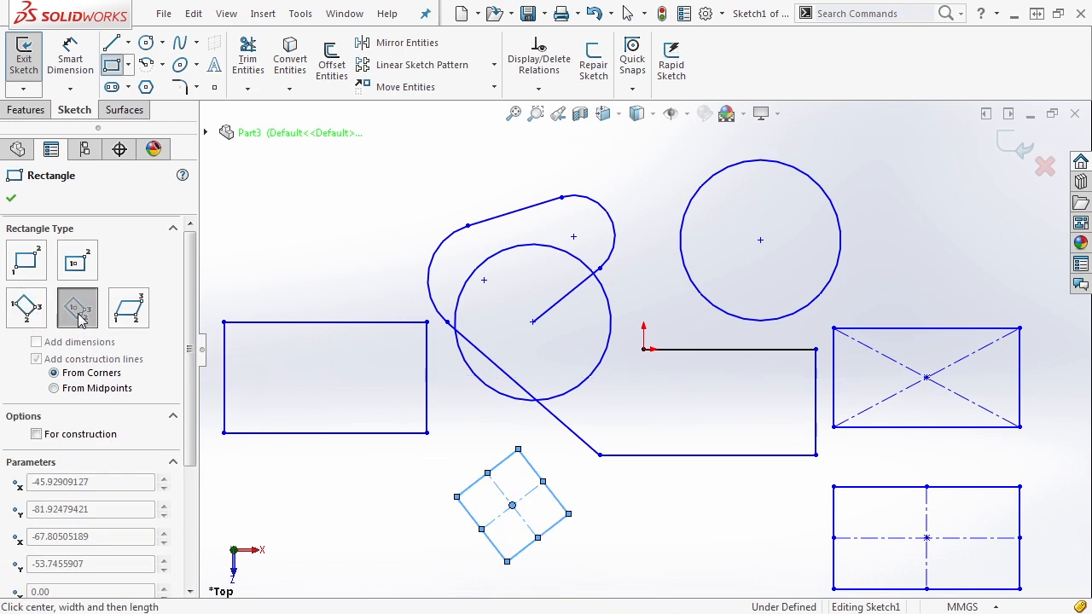
click(298, 196)
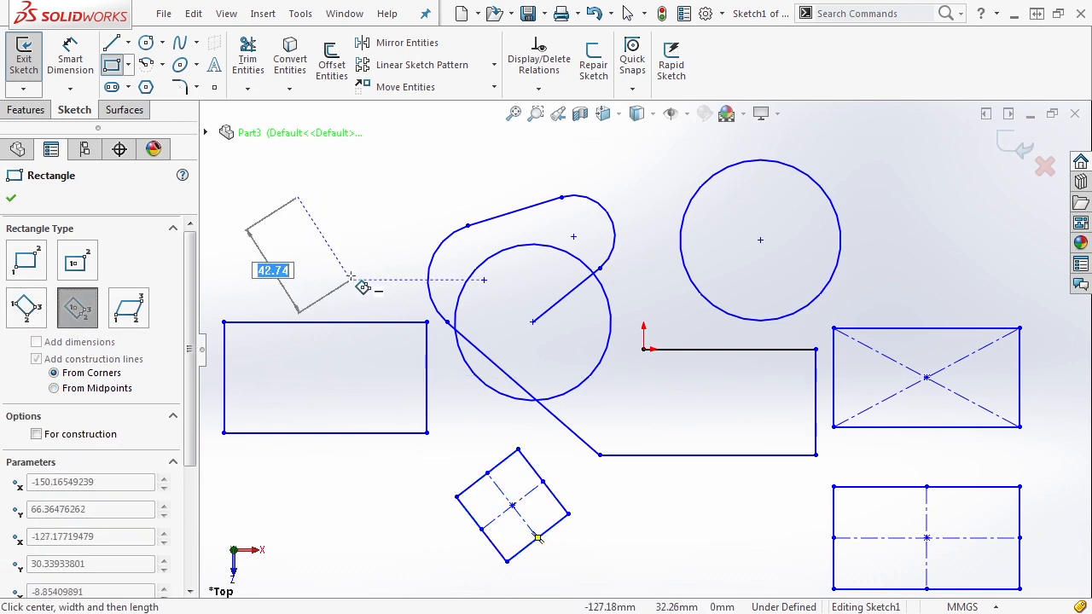
click(400, 246)
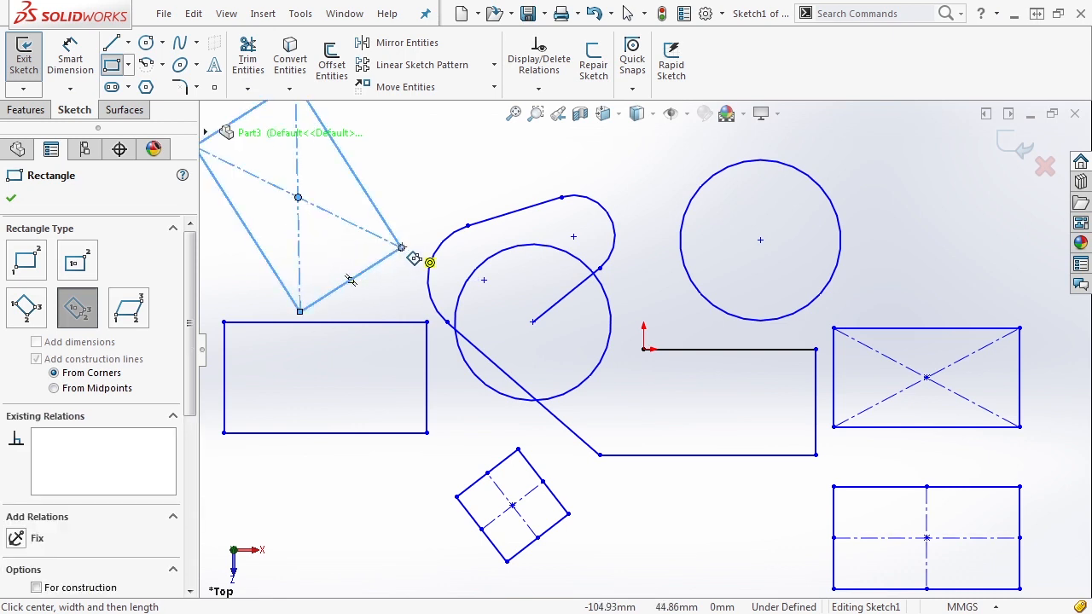
- Draw a parallelogram at the upper right of the sketch
click(126, 313)
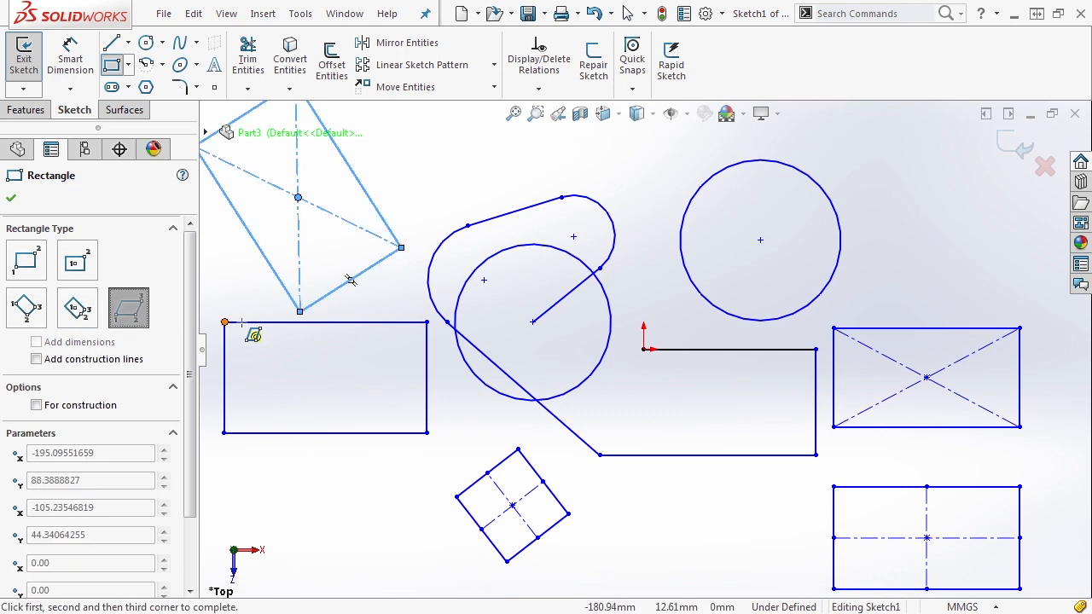
click(866, 267)
click(987, 267)
click(982, 201)
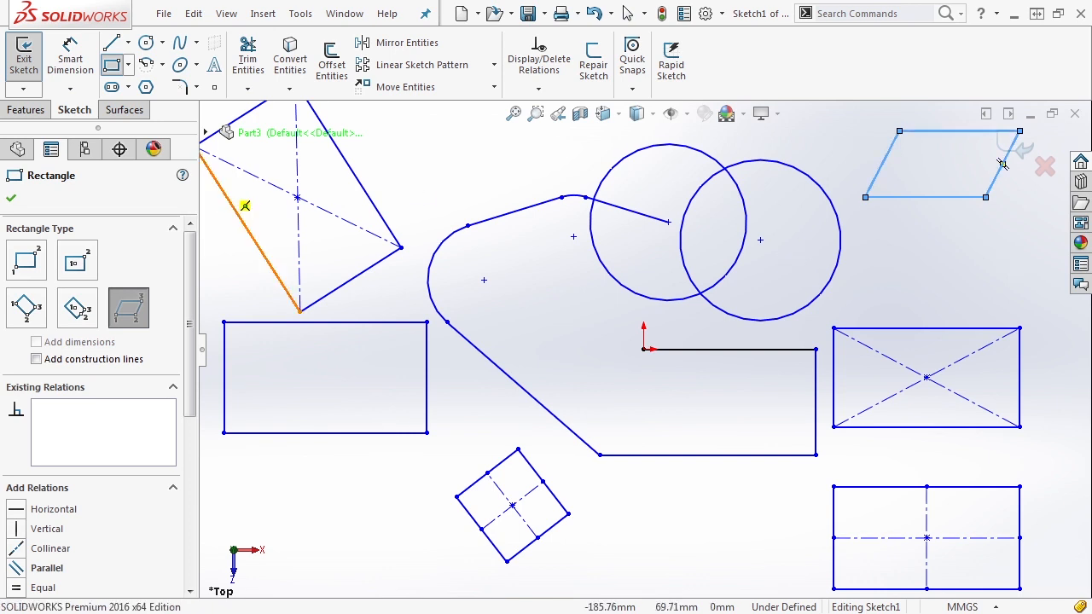
click(11, 198)
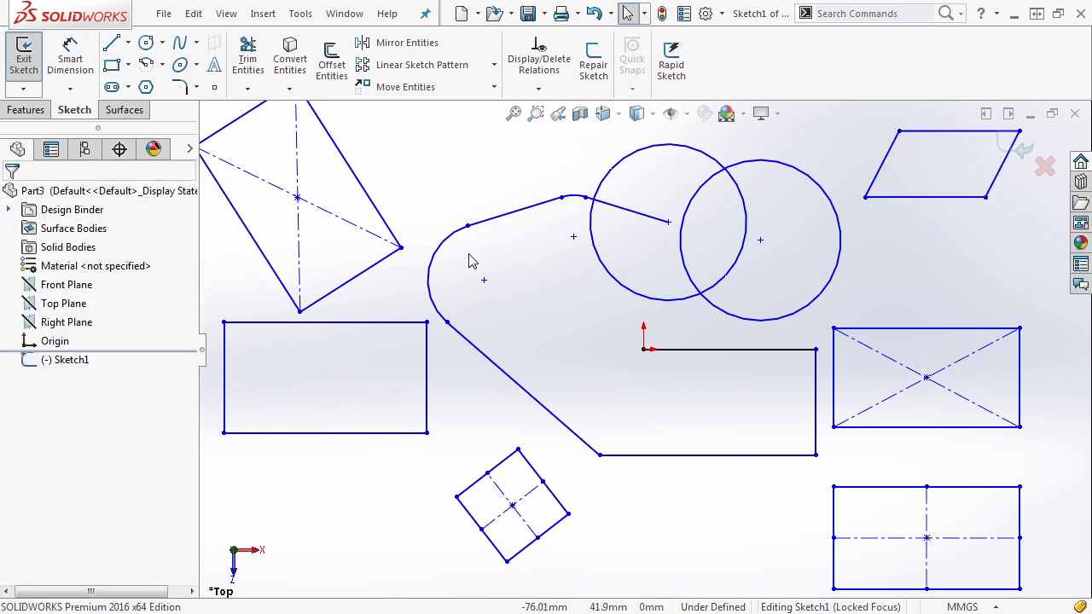
- Zoom out and draw a centrepoint arc of radius about 101.48 left of the sketch
key(z)
key(z)
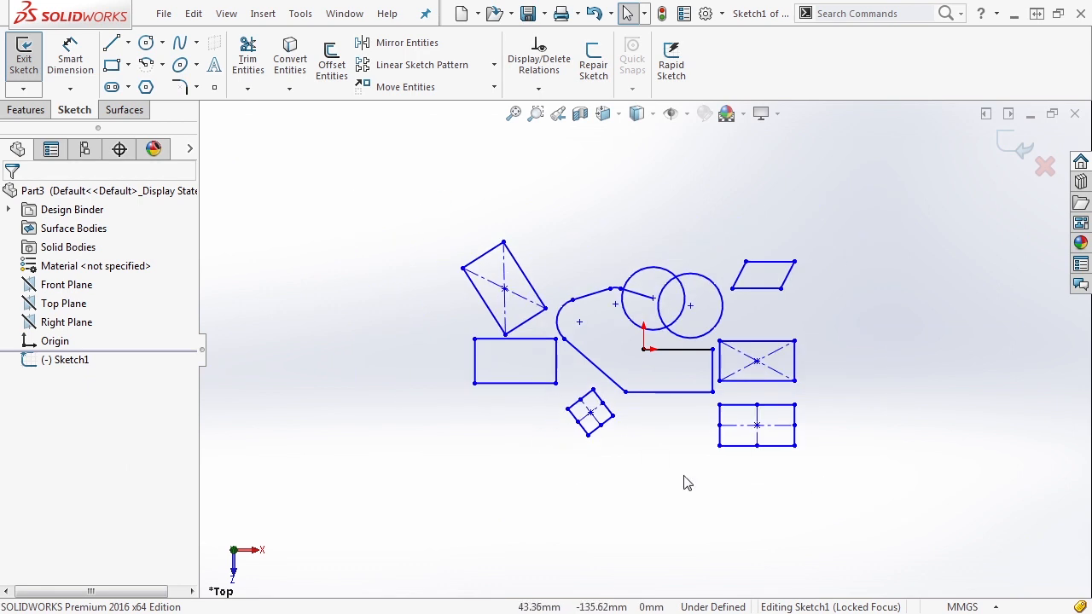
click(163, 67)
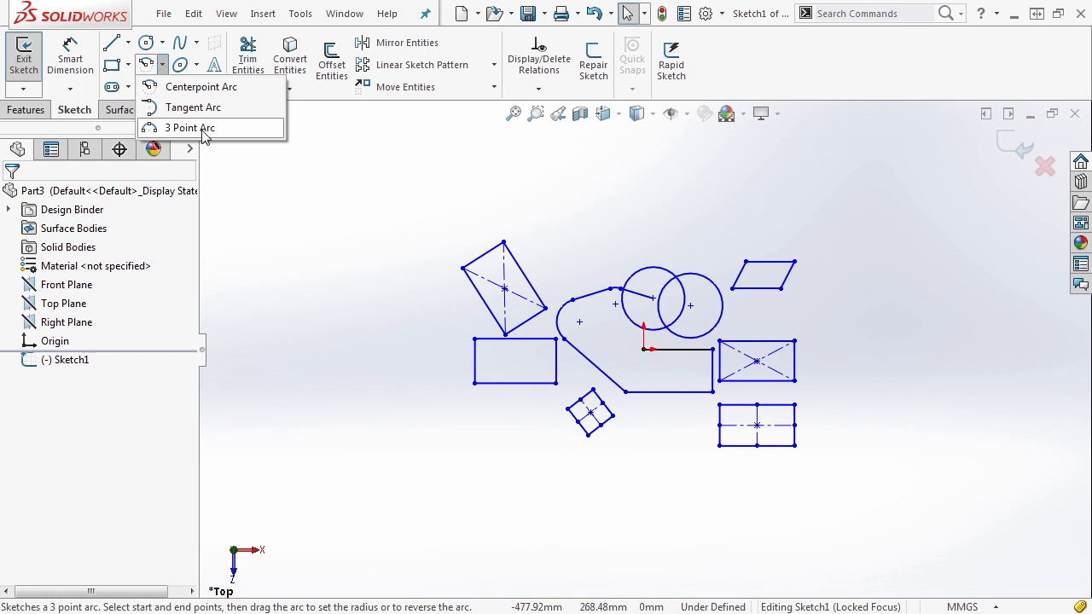
click(194, 88)
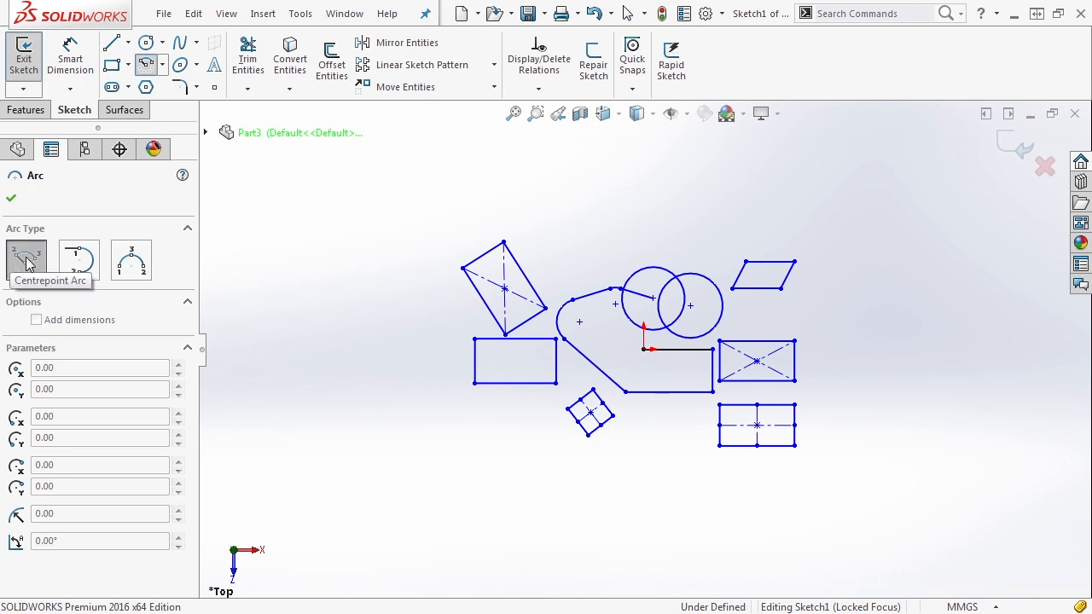
click(362, 333)
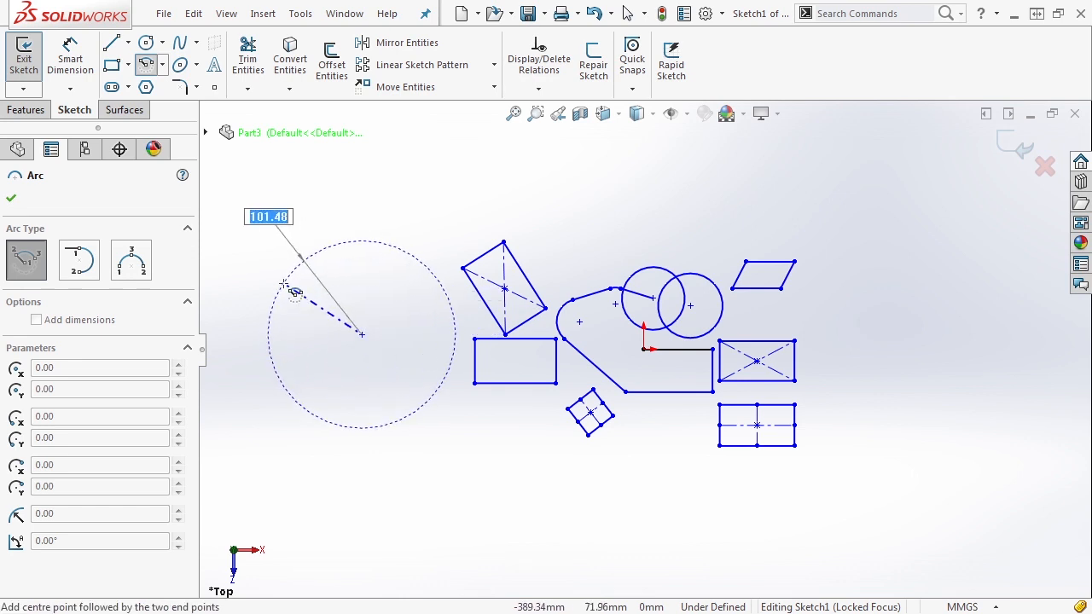
click(284, 283)
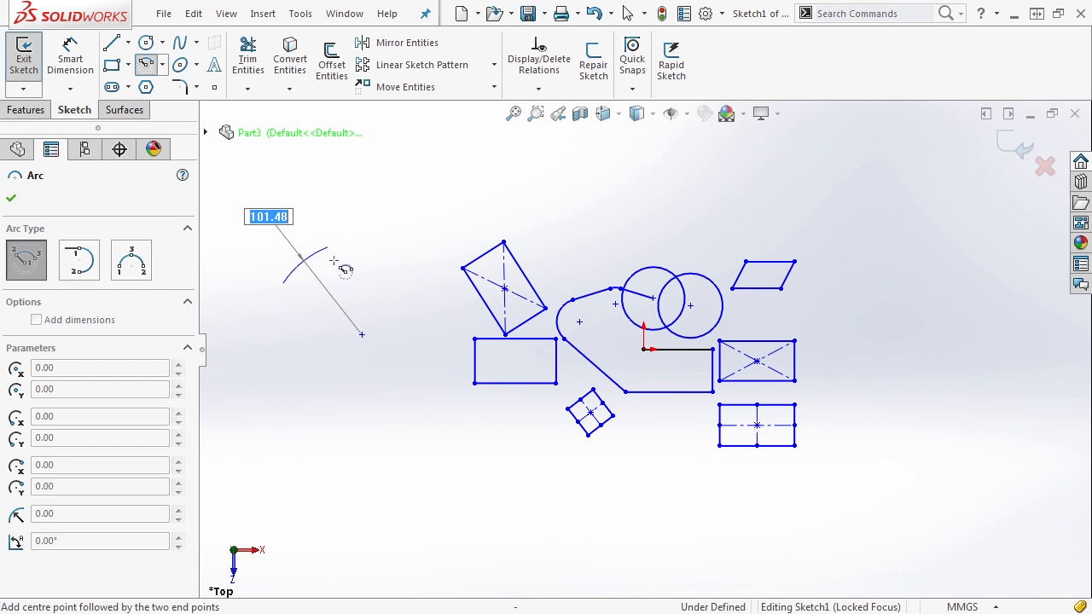
click(369, 241)
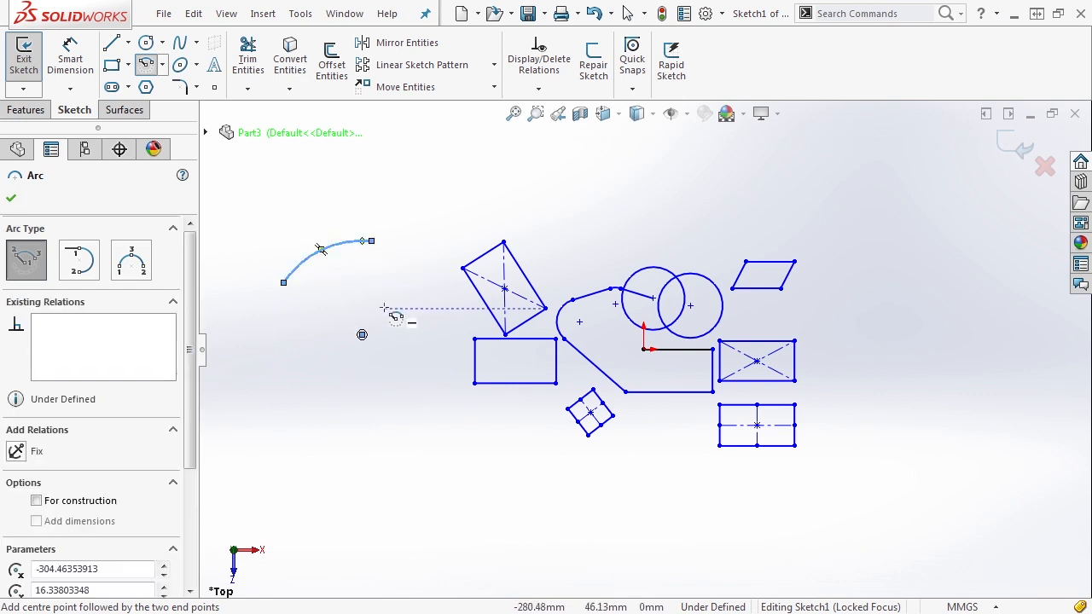
click(90, 269)
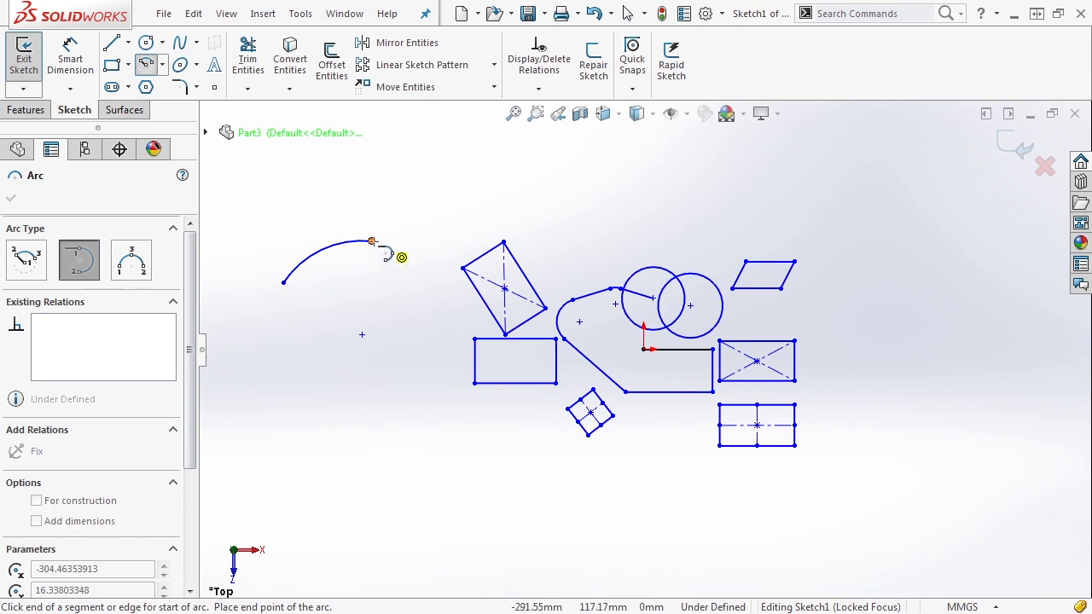
- Chain tangent arcs from the centrepoint arc's end back to its start, forming a closed lobed outline
click(372, 242)
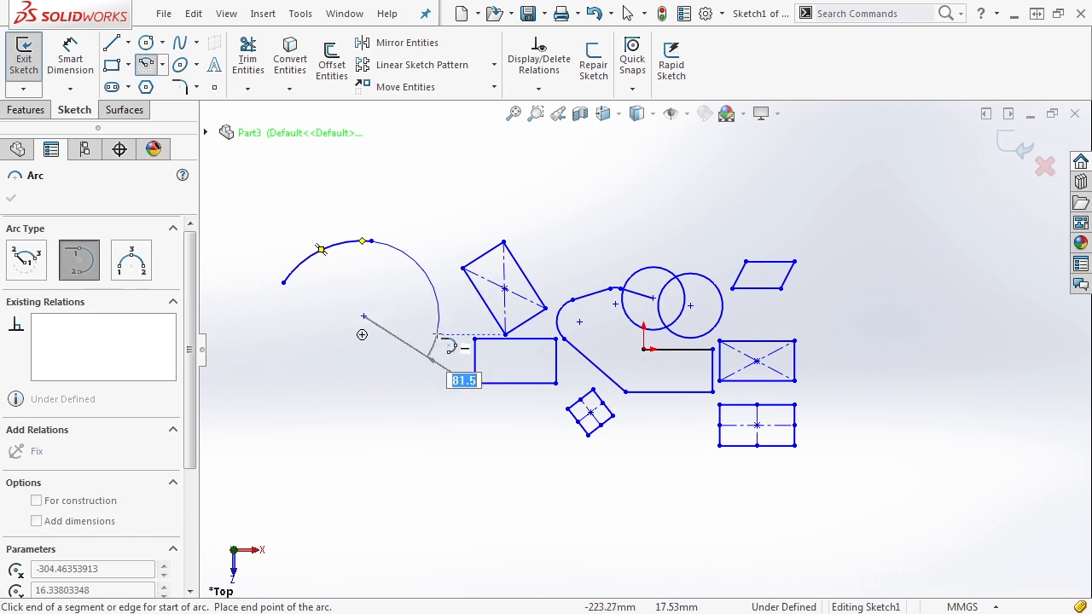
click(429, 363)
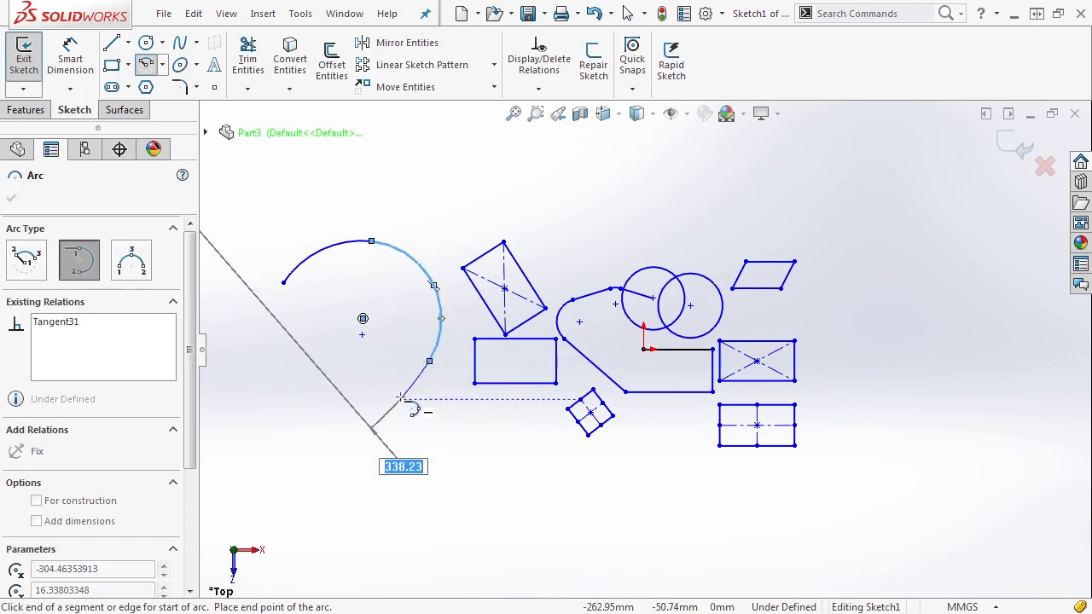
click(456, 482)
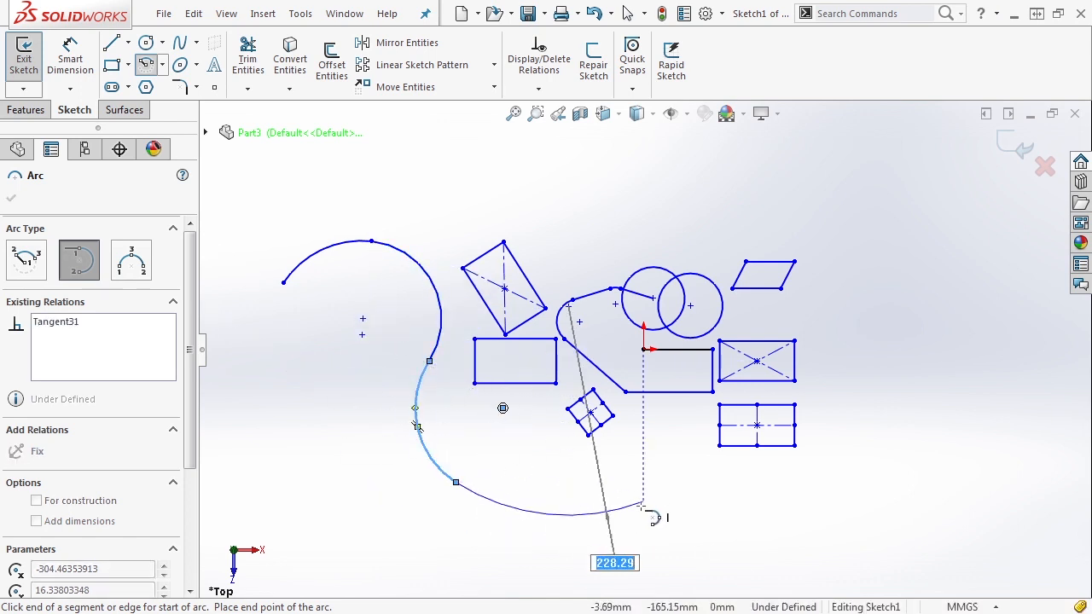
click(461, 571)
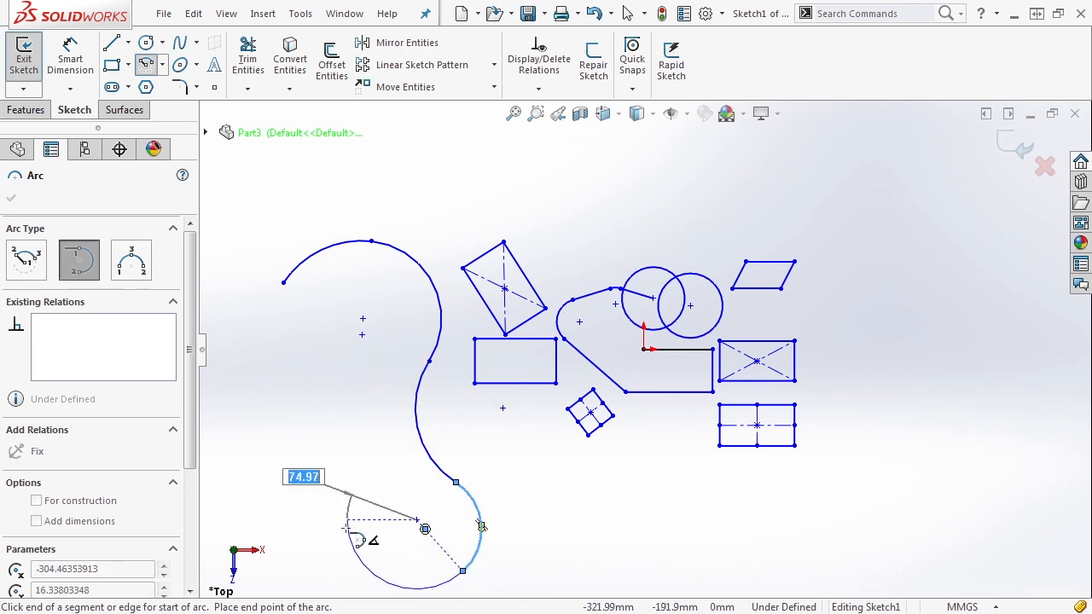
click(347, 565)
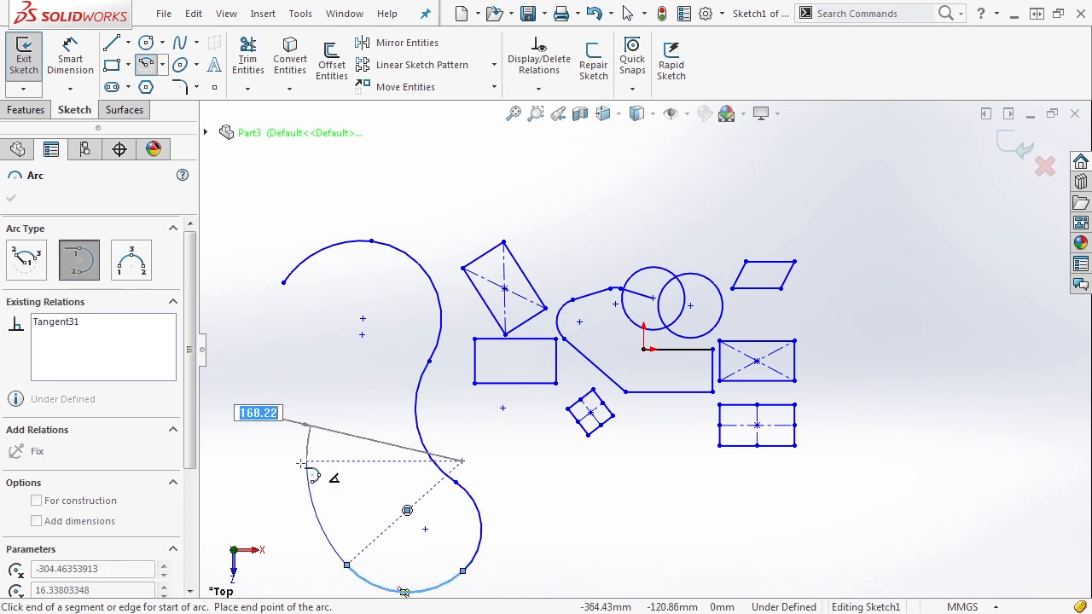
click(258, 512)
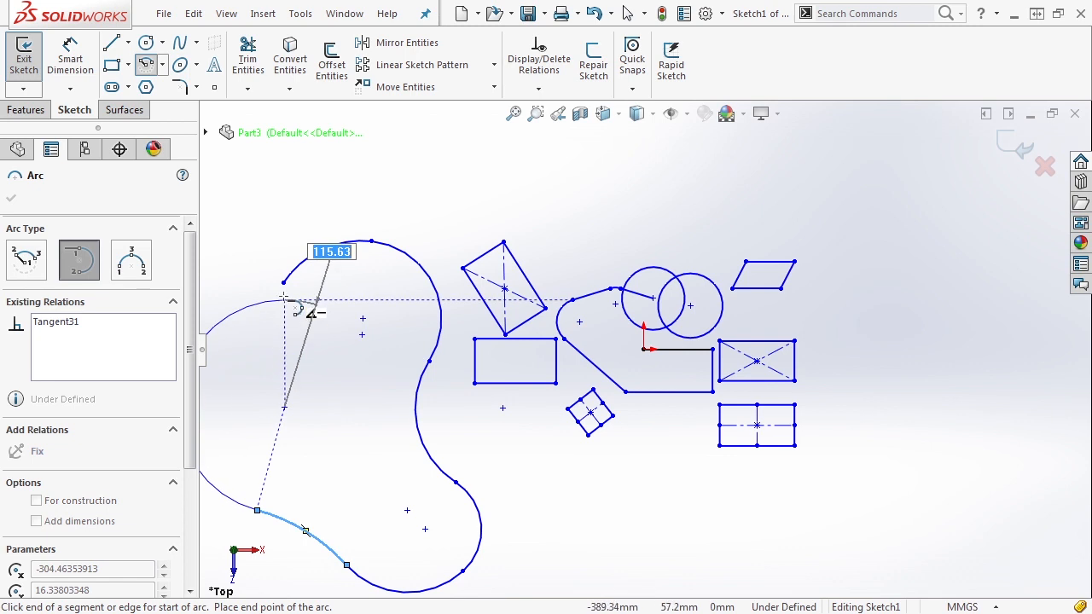
click(283, 282)
scroll(395, 402, up, 3)
scroll(435, 308, down, 2)
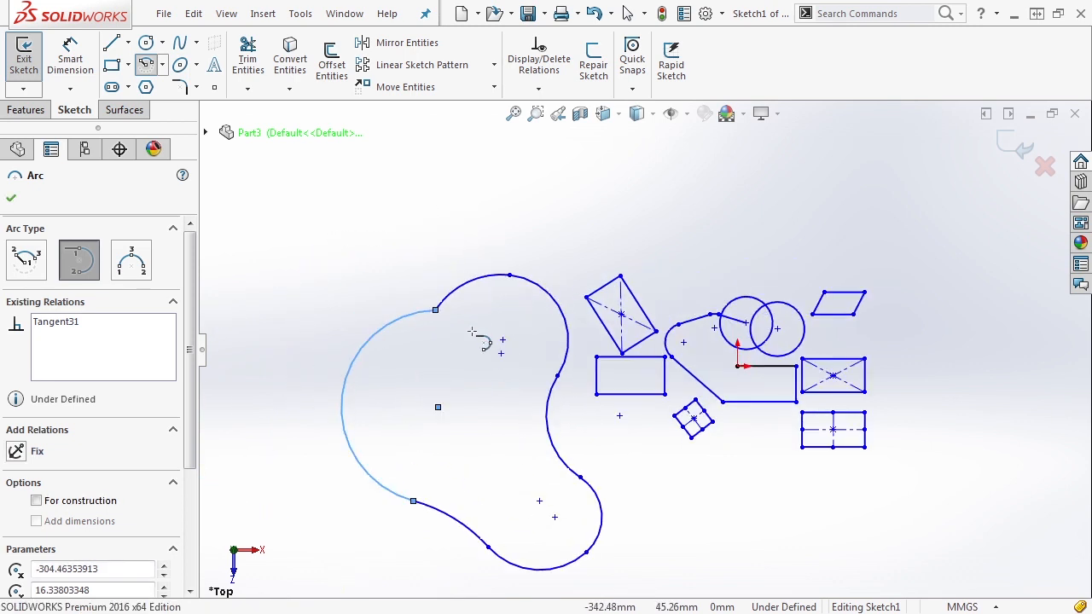
click(132, 261)
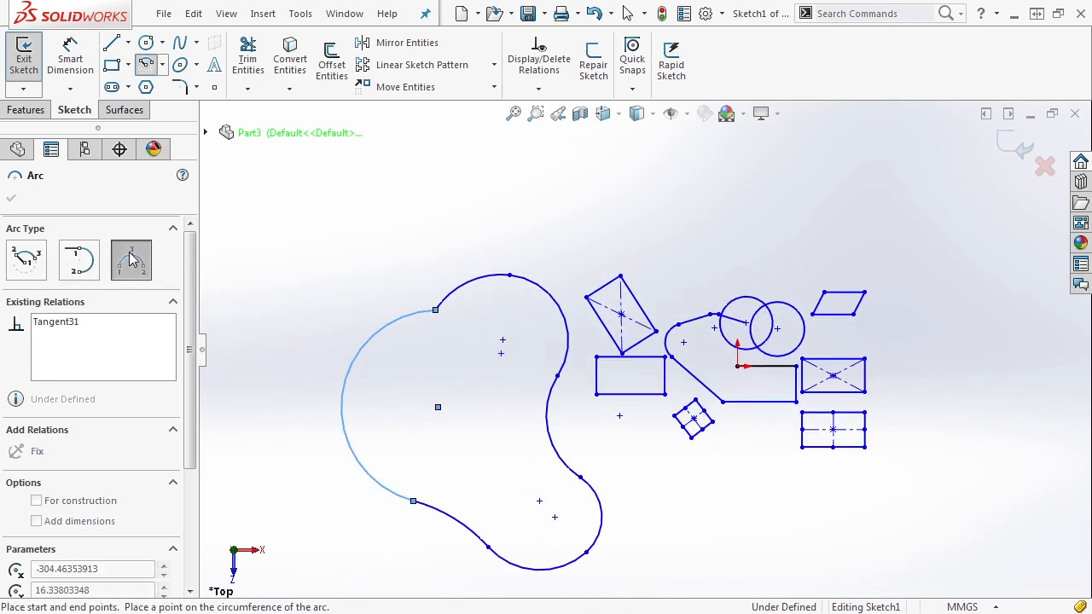
- Draw a three-point arc above the lobed outline and exit the arc tool
click(343, 238)
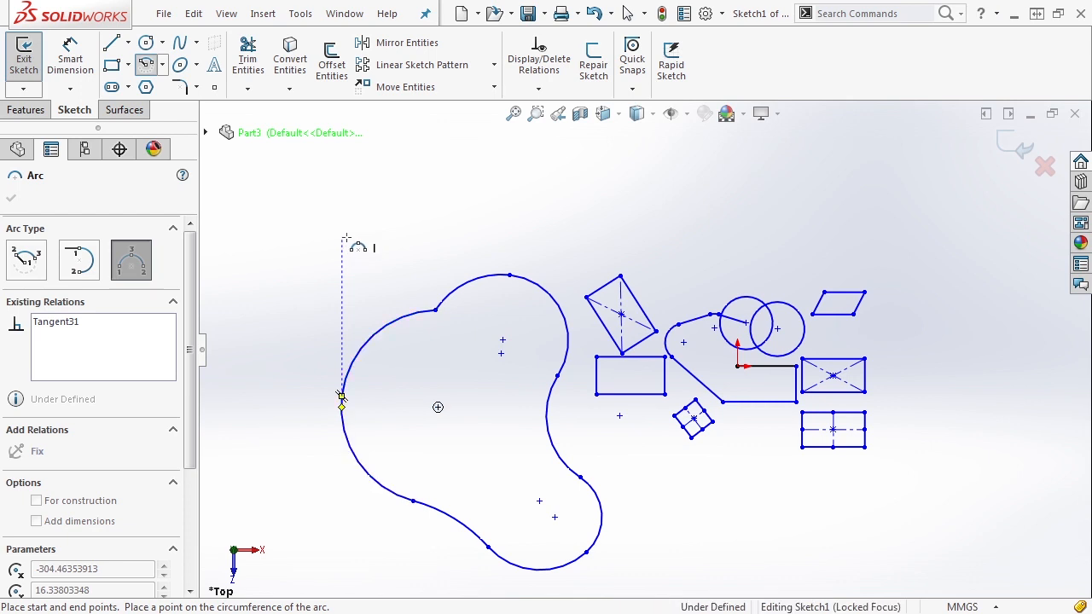
click(489, 231)
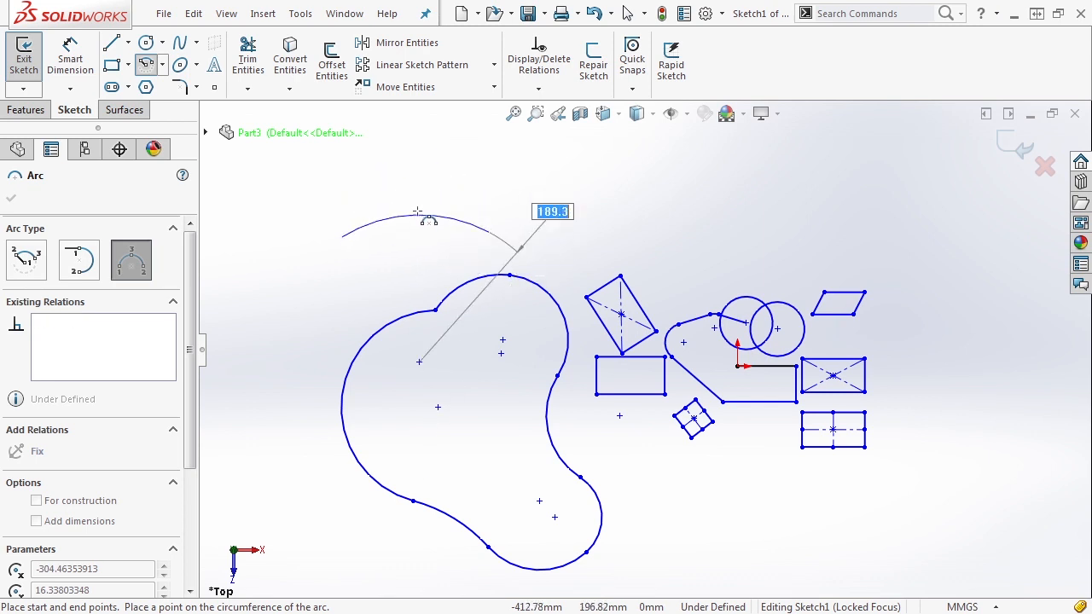
click(417, 180)
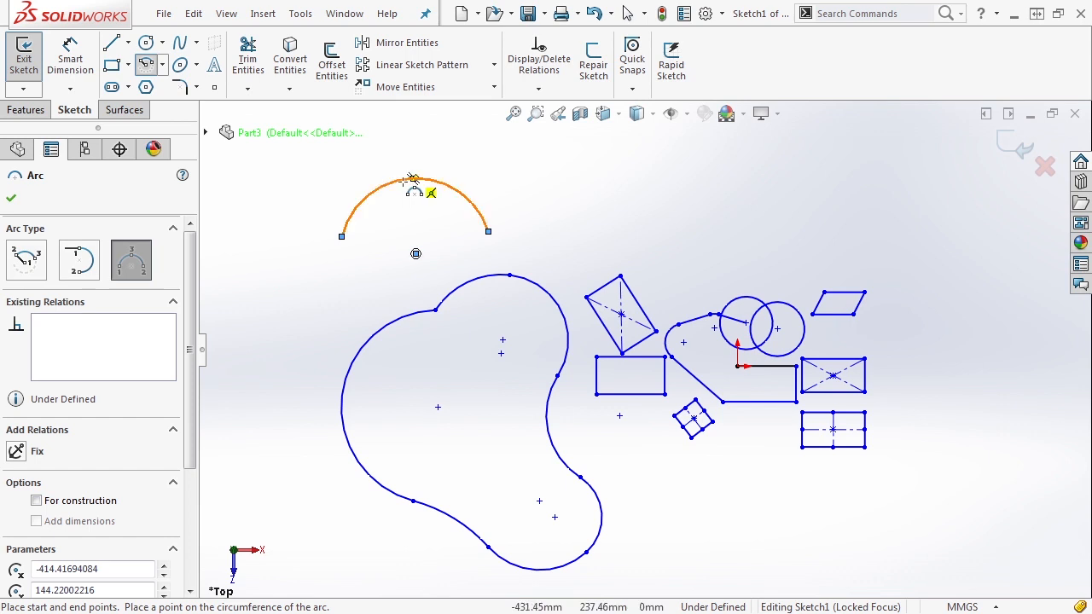
key(Escape)
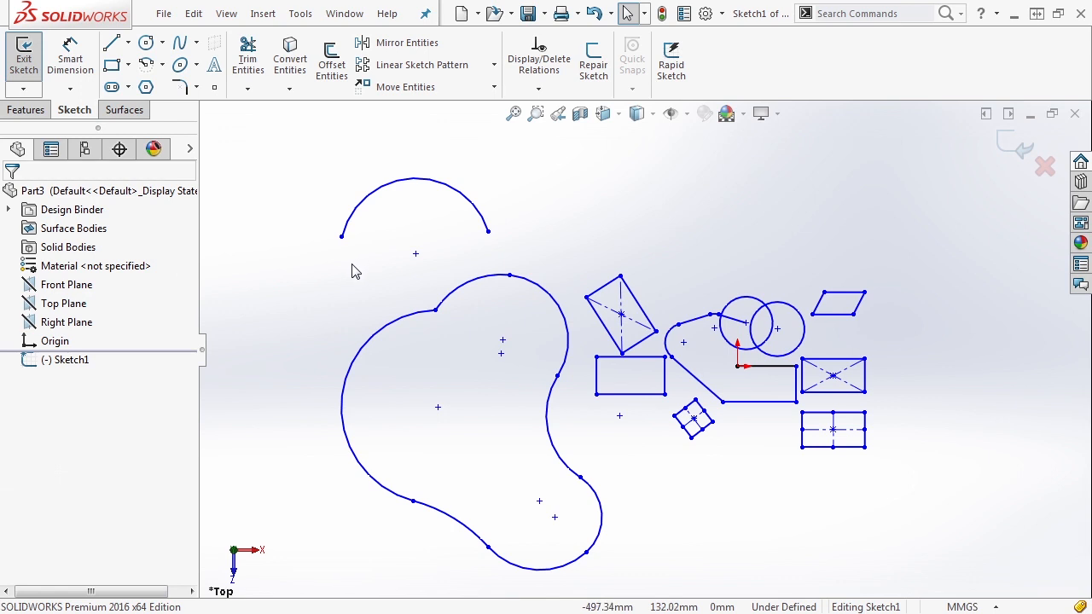
- Start Sketch Fillet, try selecting the shape's right-hand corners, then clear all selections
click(196, 87)
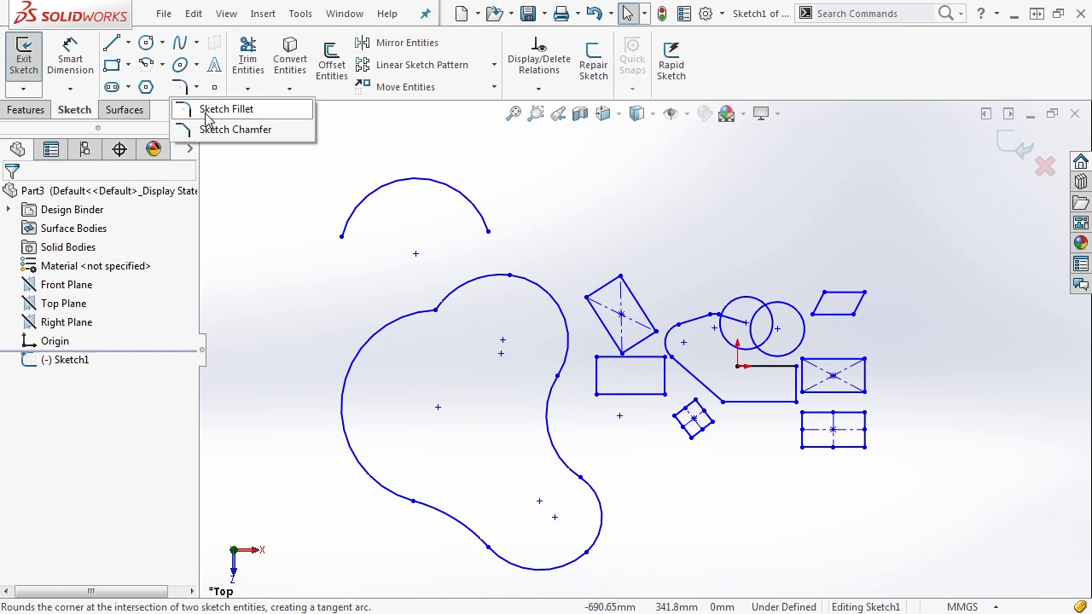
click(207, 120)
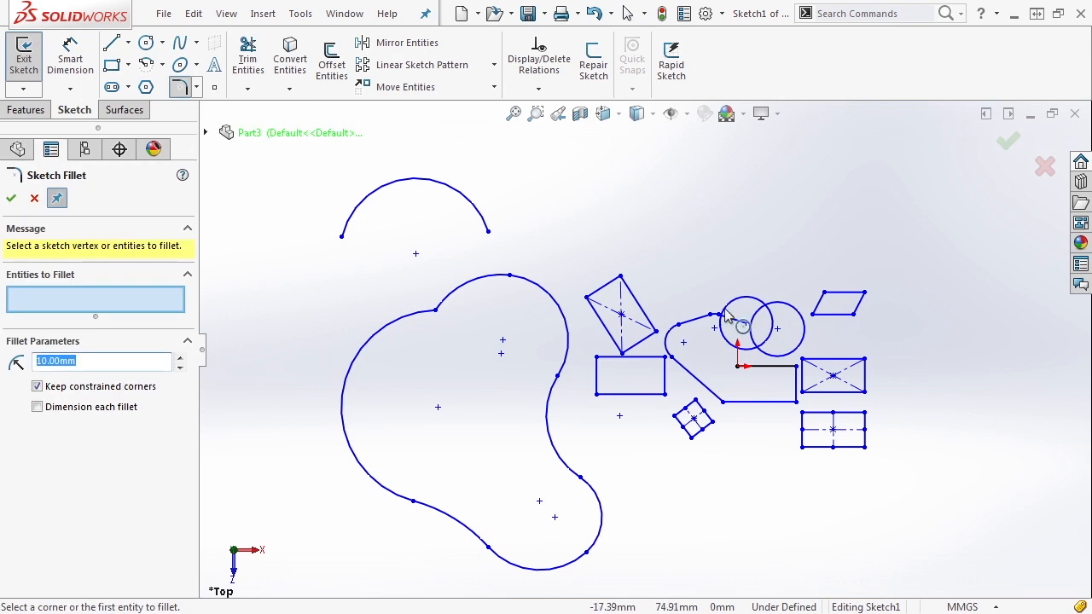
scroll(837, 357, down, 4)
scroll(771, 379, down, 5)
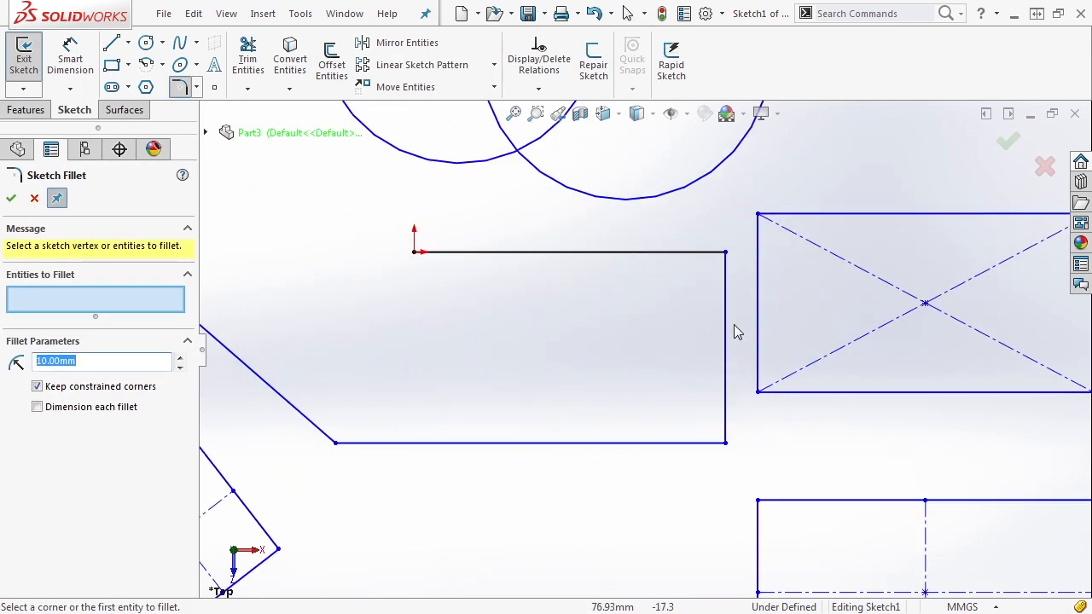
click(701, 253)
click(725, 278)
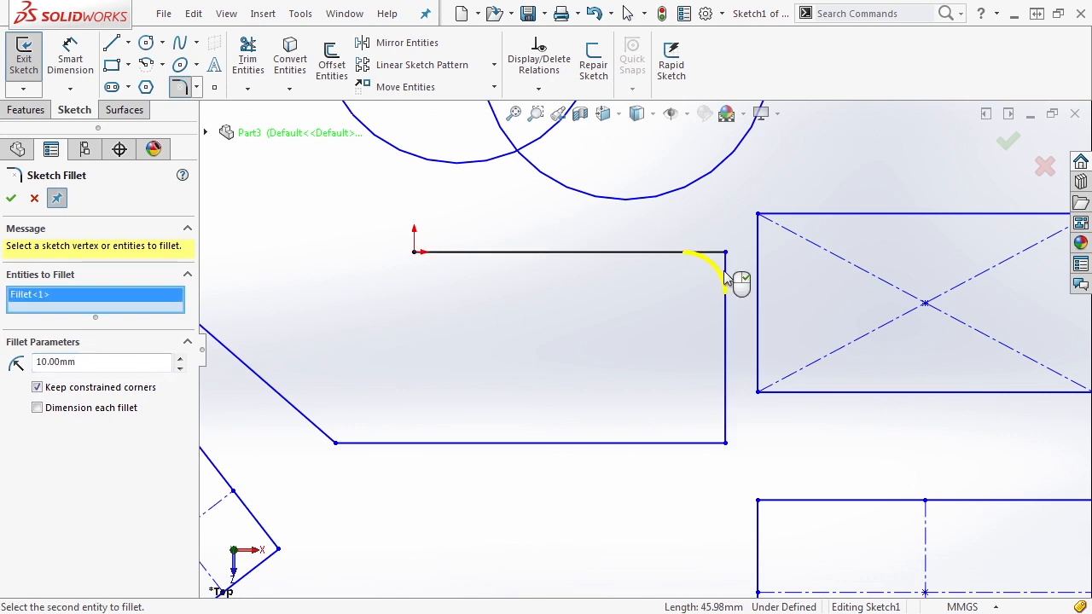
drag(744, 465, 687, 407)
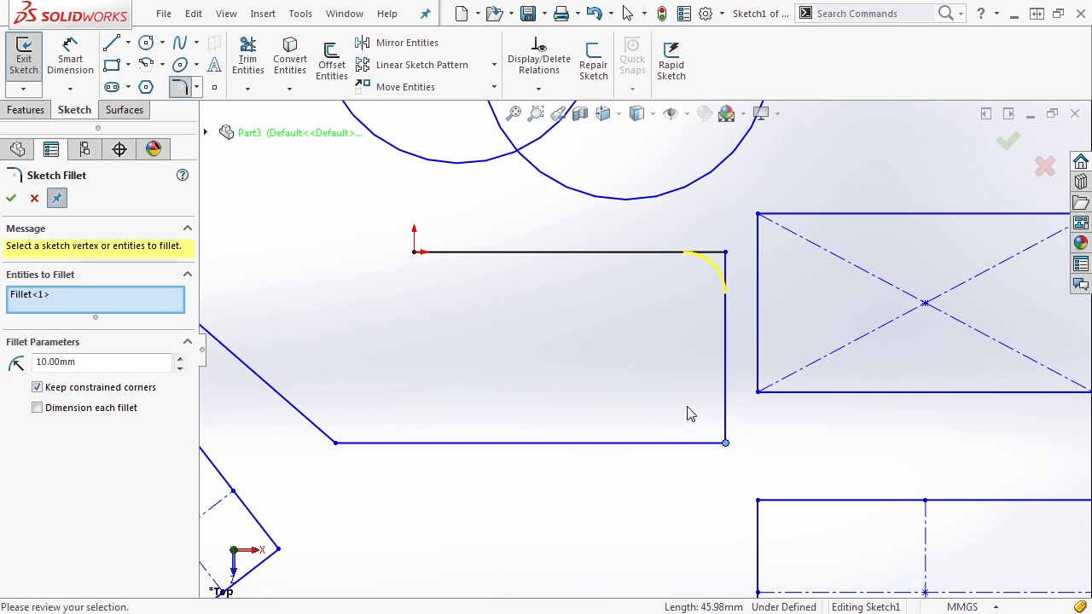
right_click(90, 300)
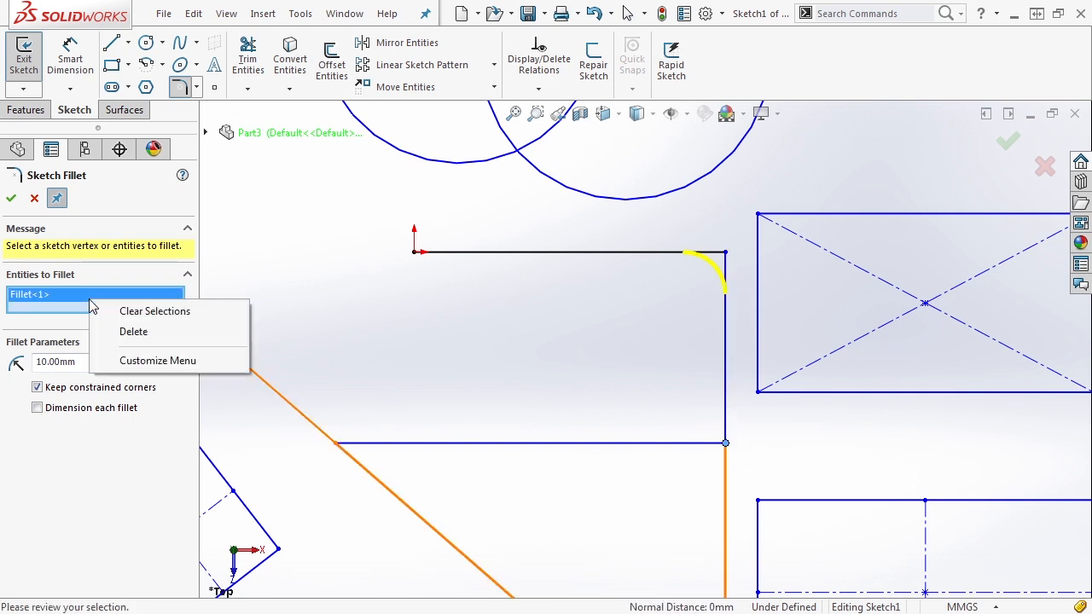
click(139, 312)
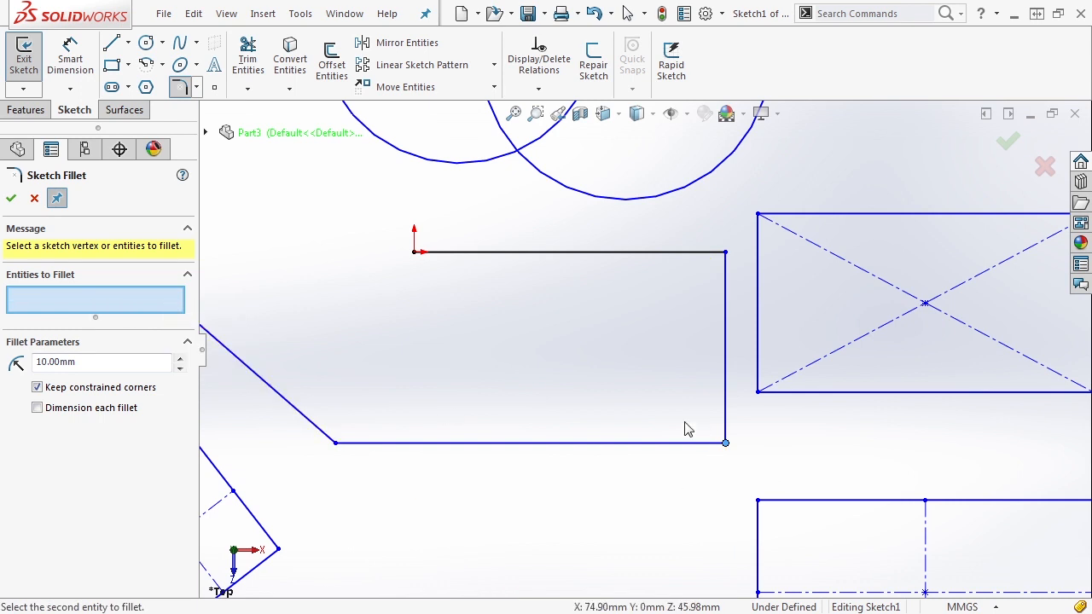
- Select the upper-right and lower-right corners and preview 10 mm fillets on both
click(727, 254)
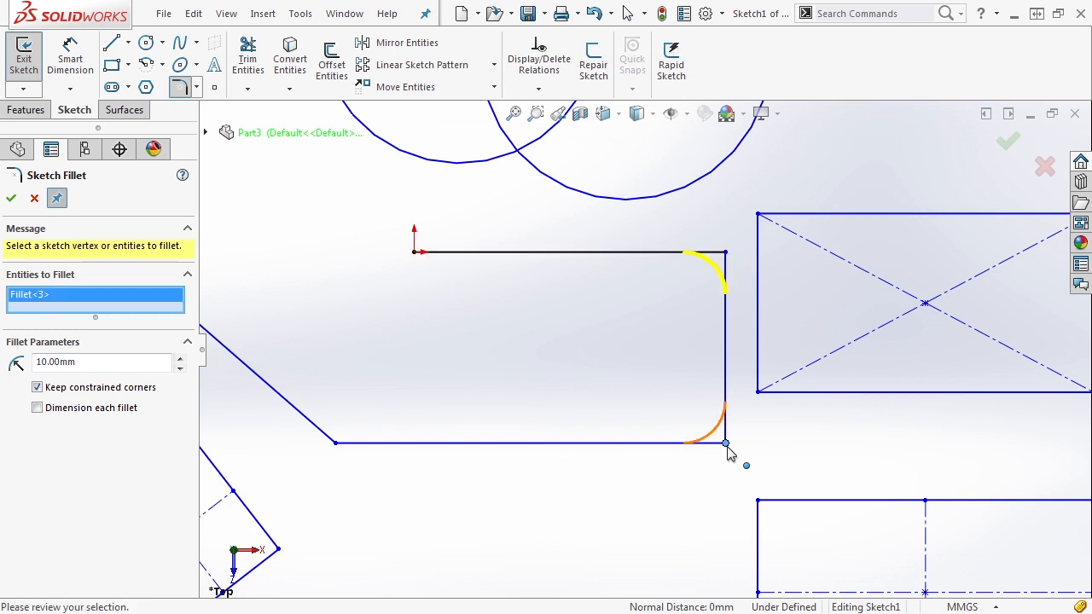
click(727, 445)
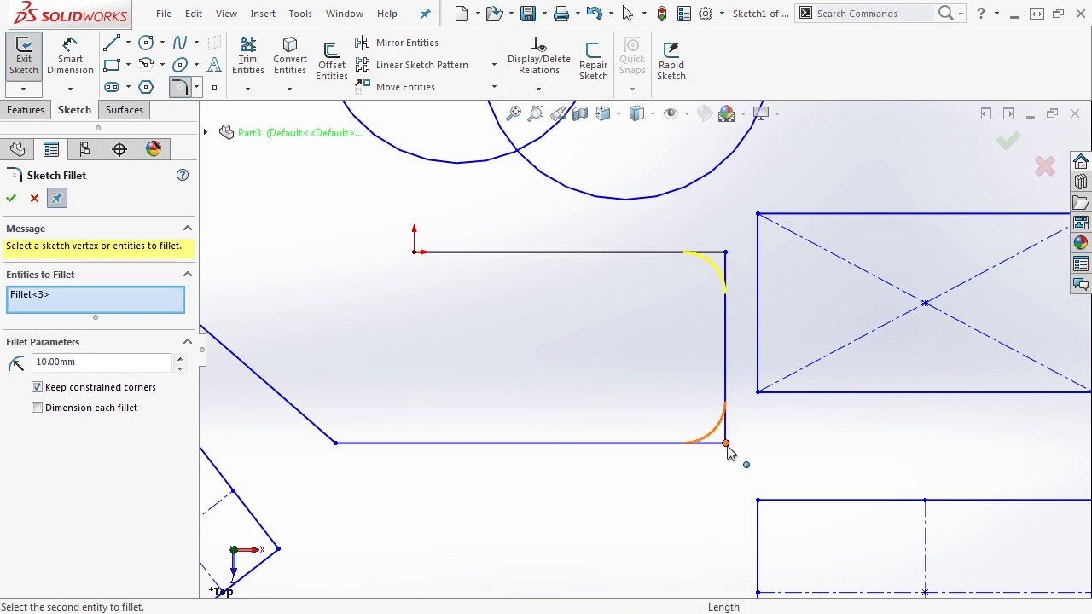
click(727, 444)
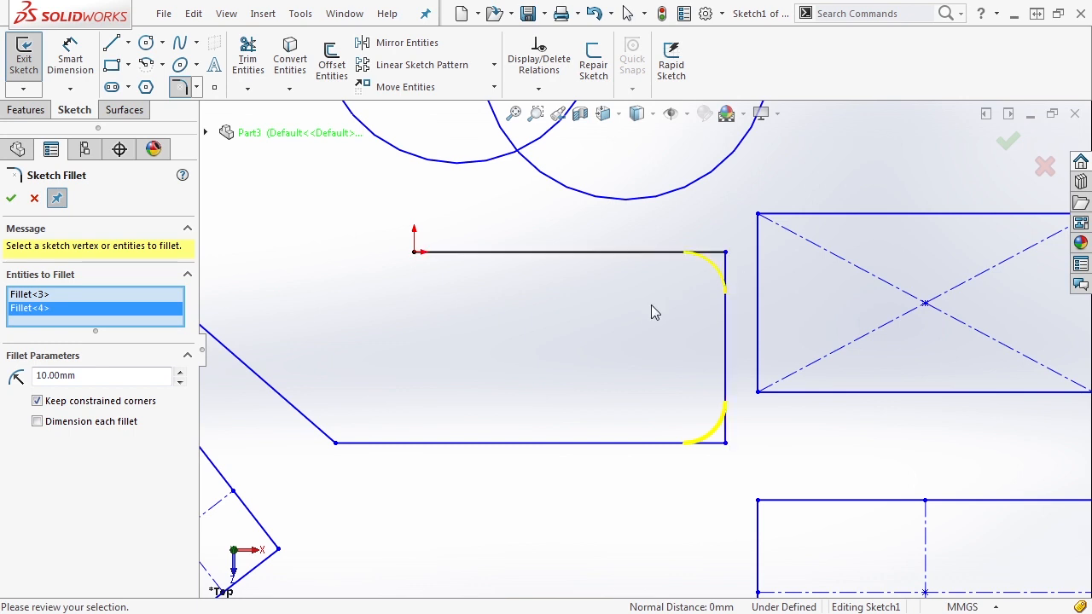
click(179, 372)
click(179, 380)
click(179, 373)
click(179, 380)
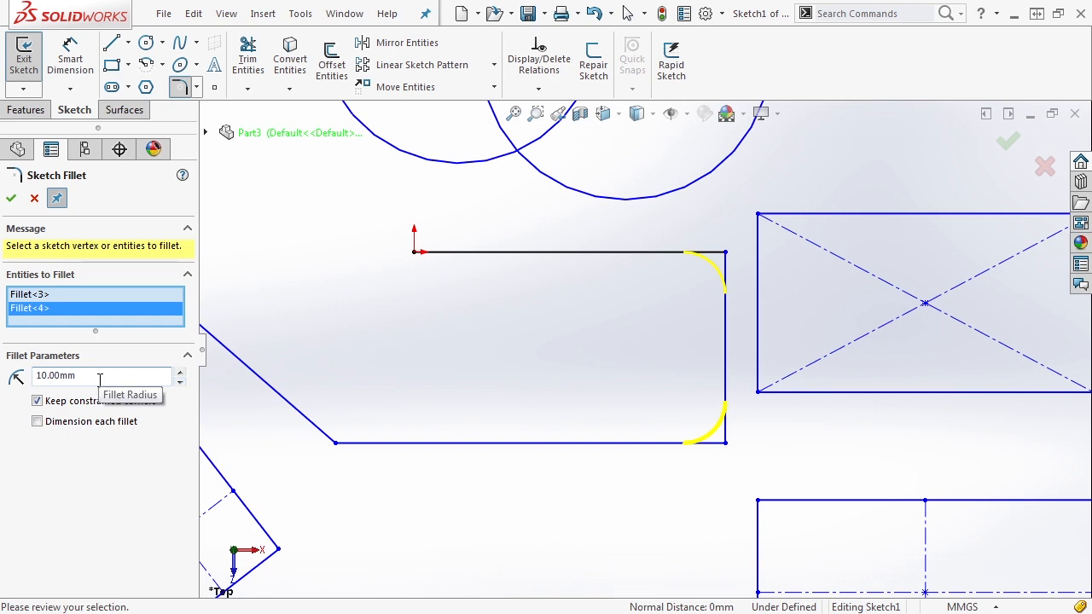
- Set the fillet radius to 15 mm, dimension each fillet, and apply both R15 fillets
click(179, 371)
click(181, 381)
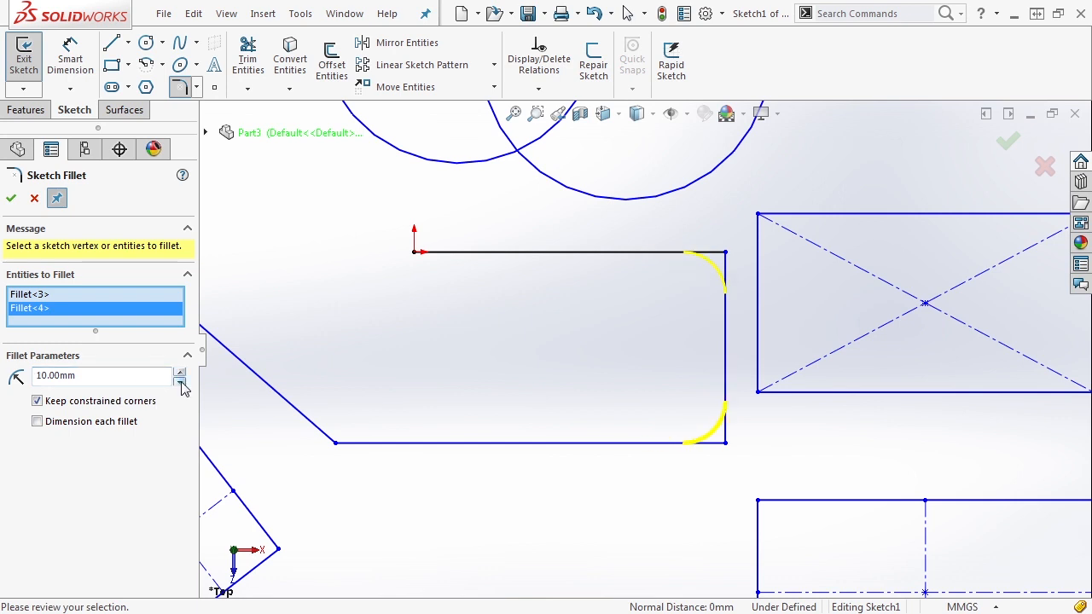
click(180, 372)
click(181, 373)
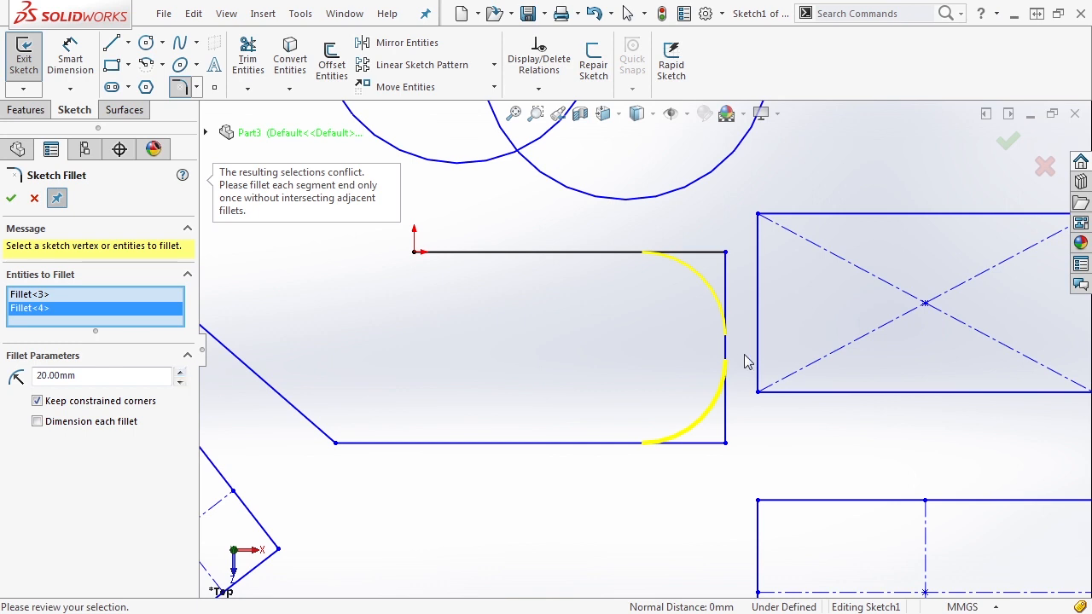
double_click(56, 375)
text(.5)
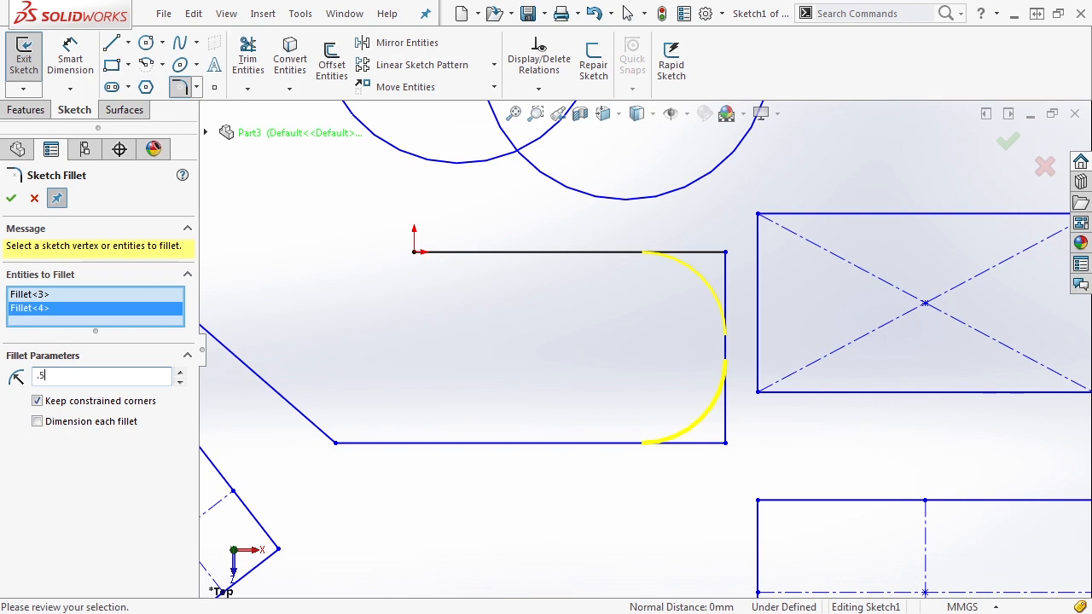
click(187, 355)
click(188, 356)
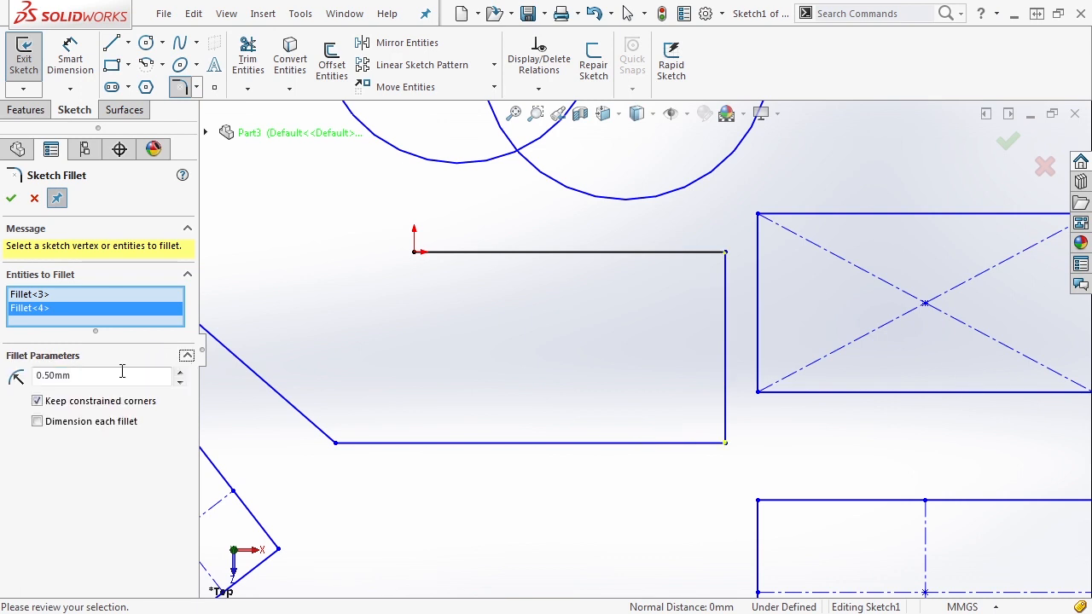
text(15.)
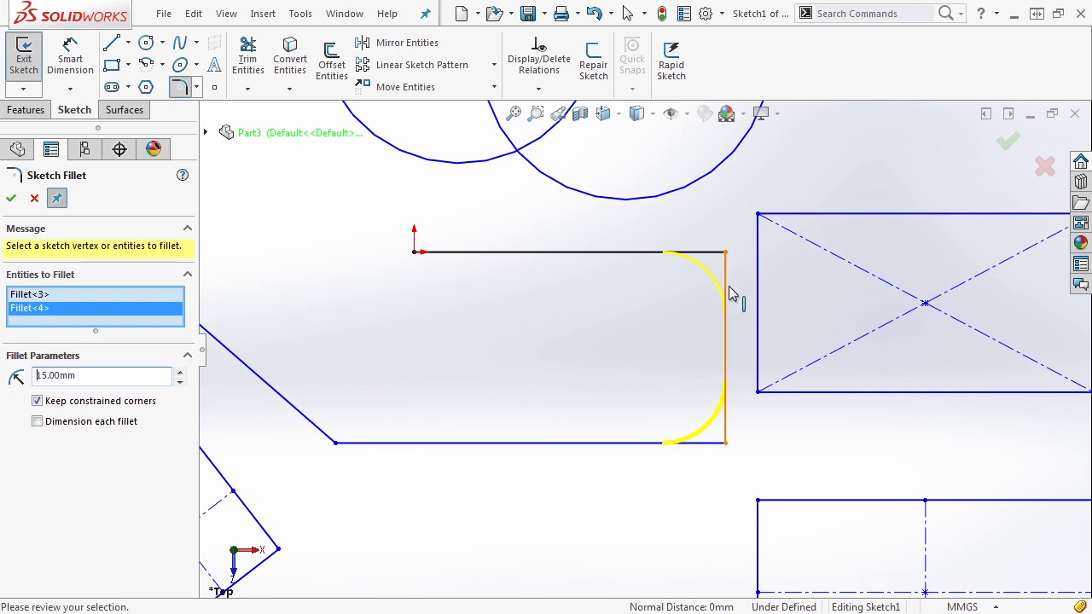
click(38, 422)
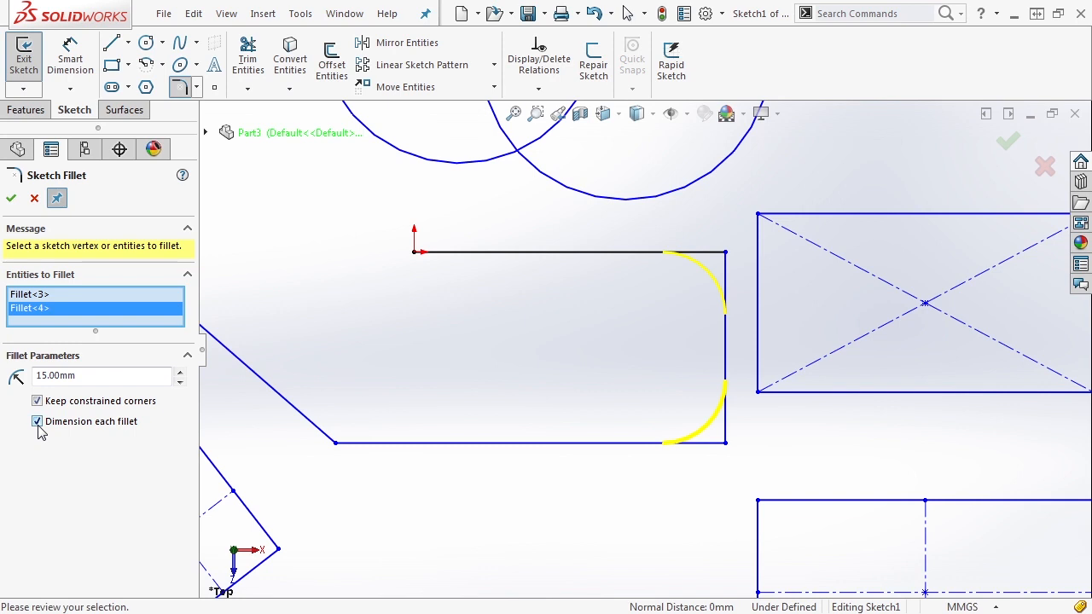
click(12, 200)
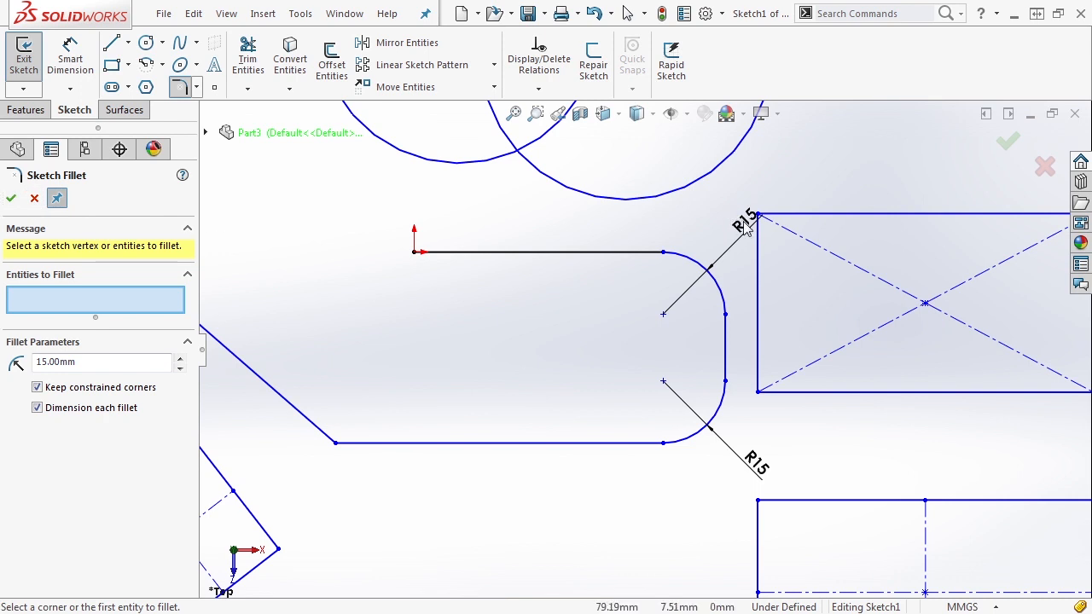
- Change the lower-right fillet's radius dimension from R15 to R8, trying 10 first
double_click(757, 468)
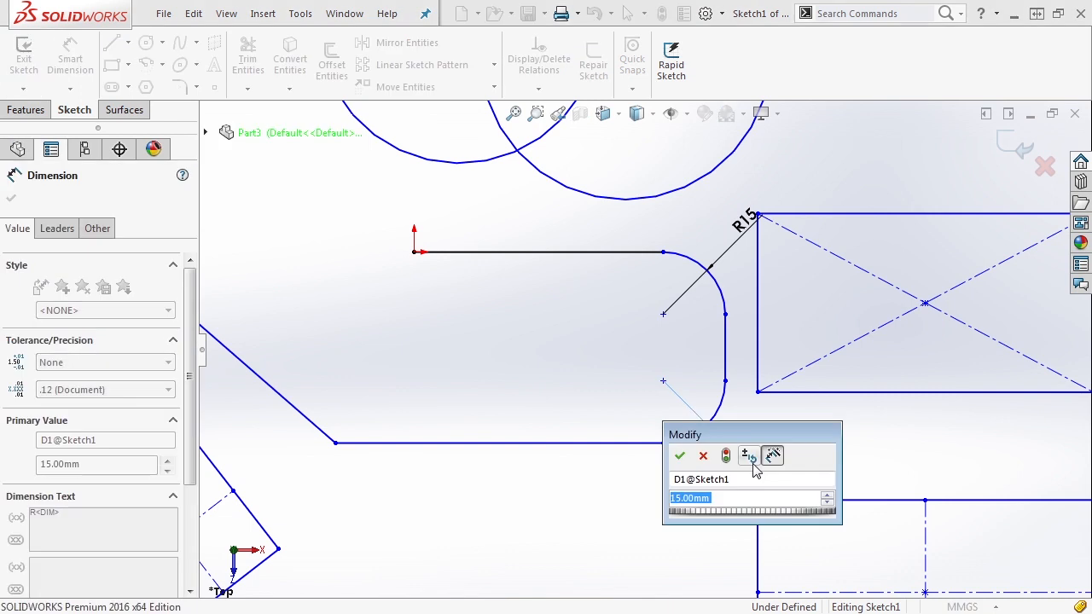
text(10)
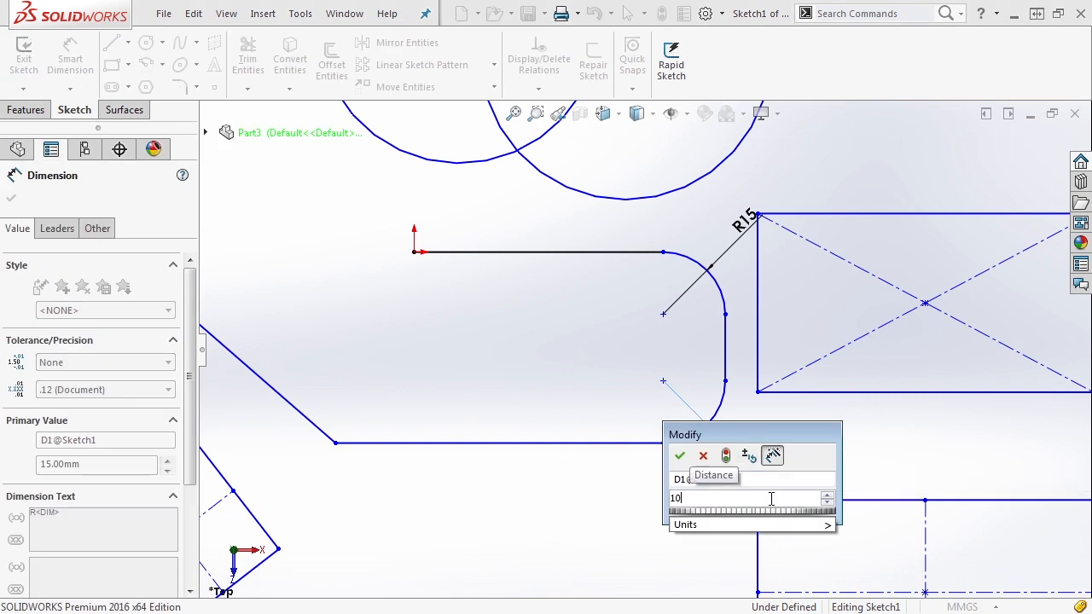
drag(704, 437, 477, 322)
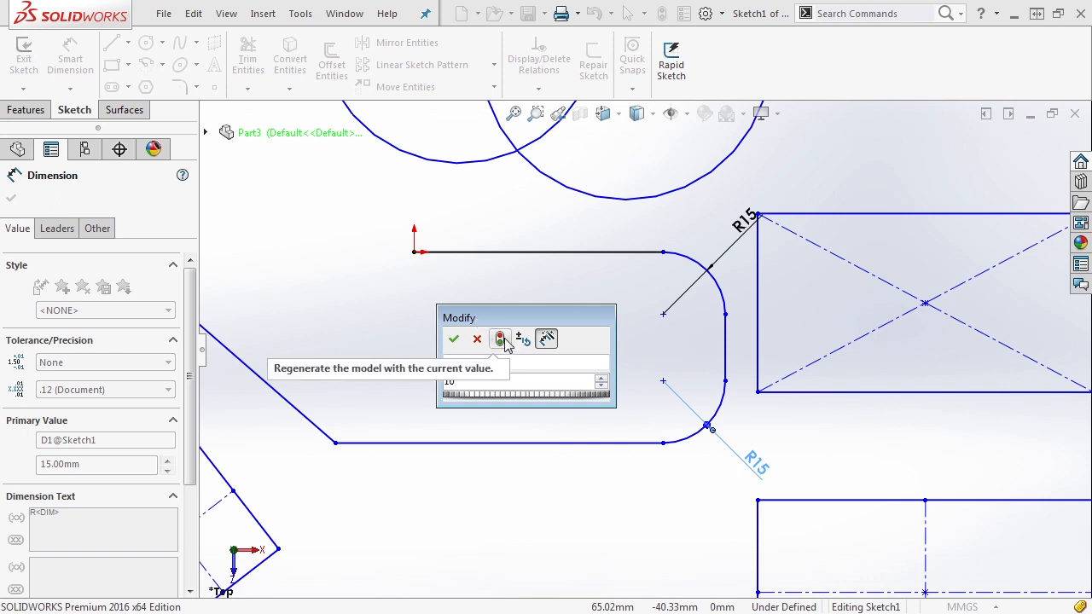
click(500, 339)
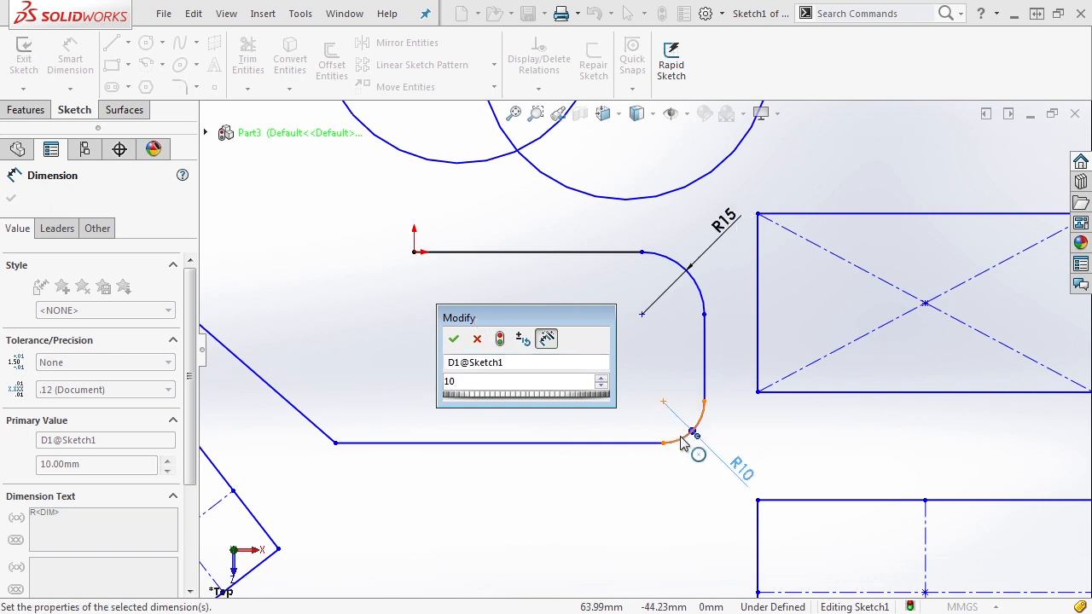
key(BackSpace)
key(BackSpace)
text(8)
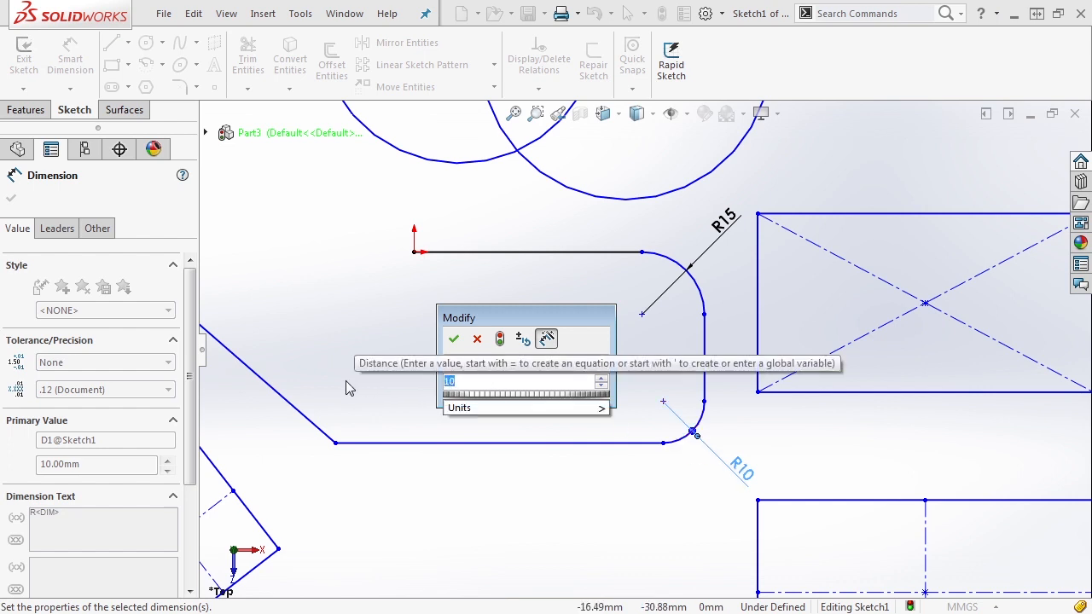
click(453, 339)
click(621, 360)
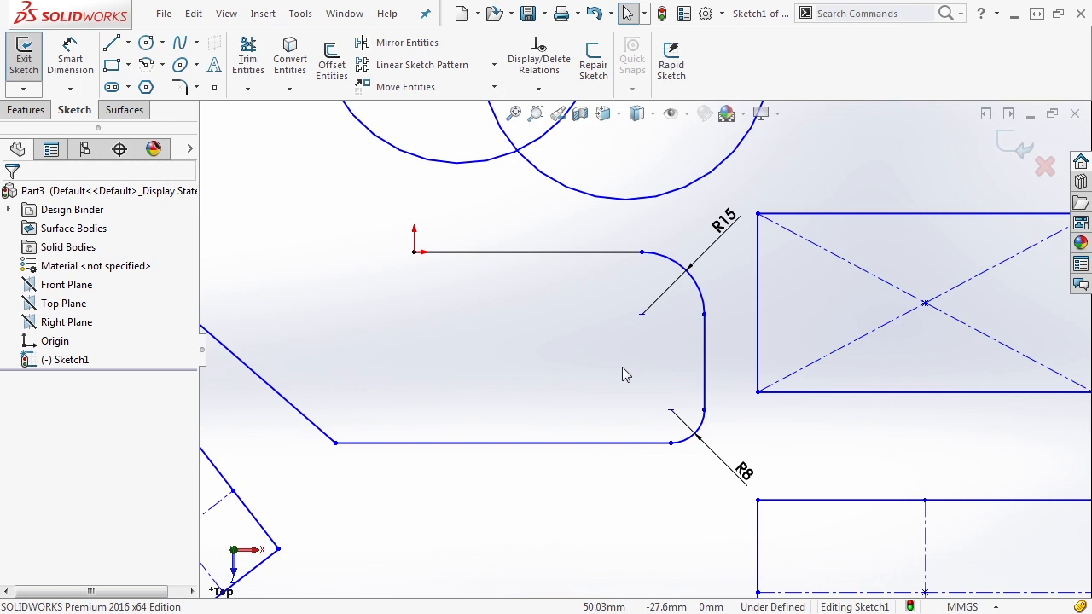
- Add a sketch chamfer at the lower-left corner where the slanted and bottom lines meet
click(196, 87)
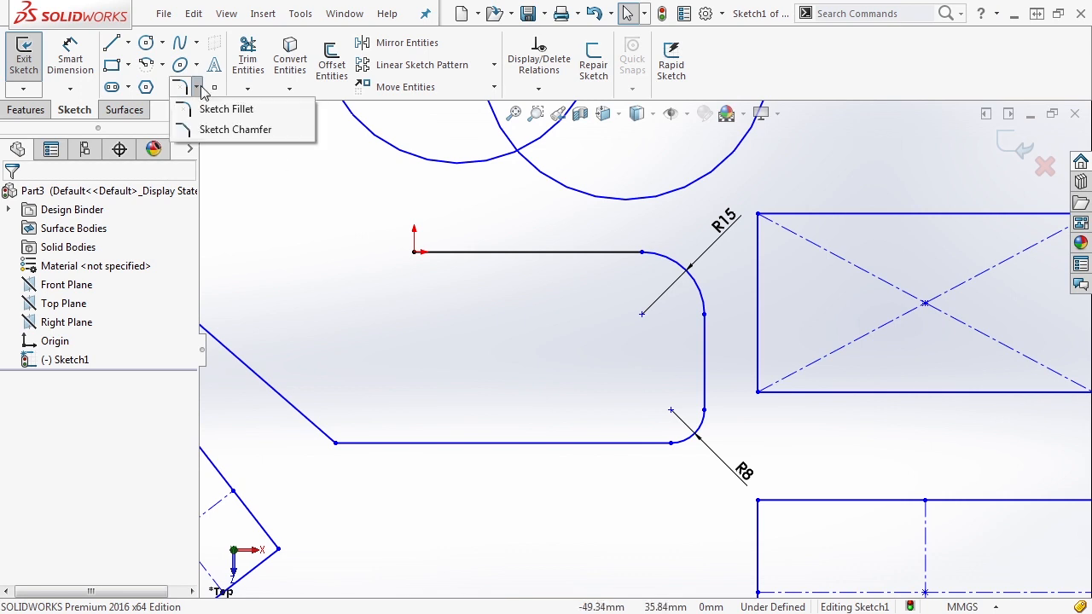
click(214, 130)
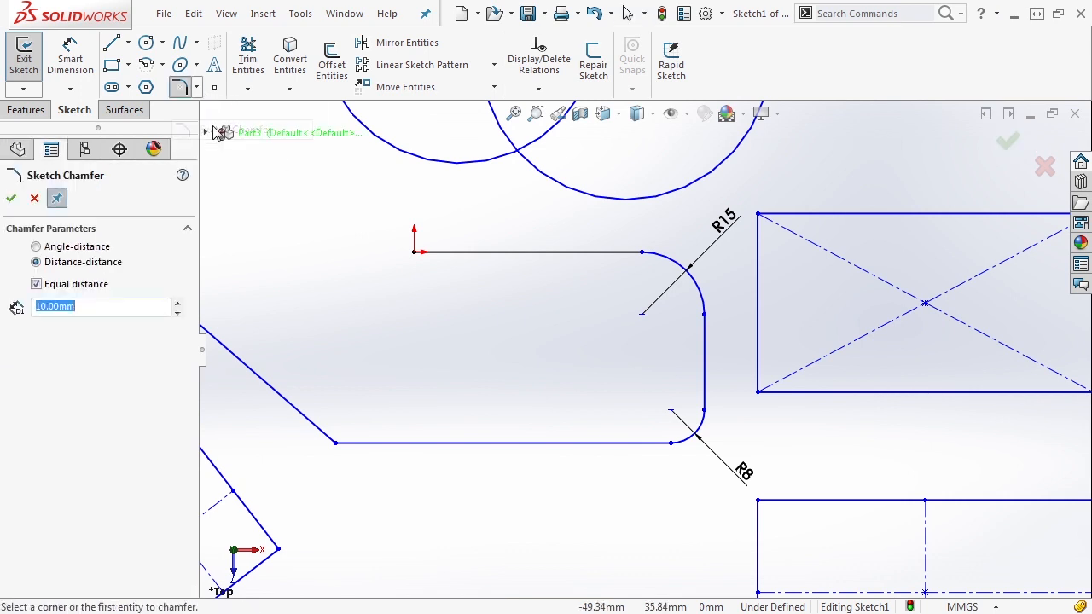
click(335, 443)
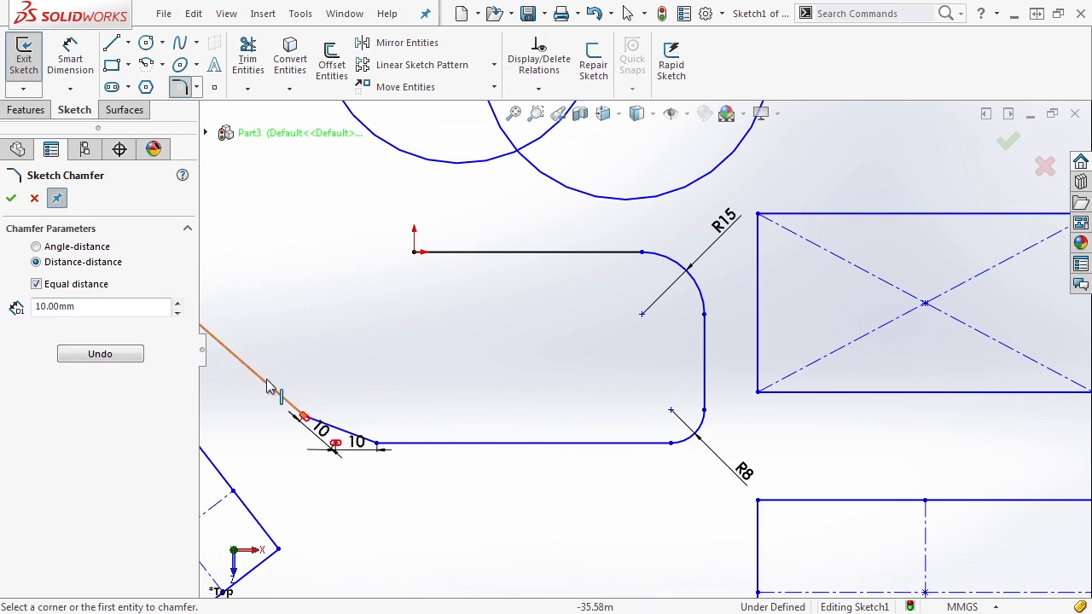
scroll(415, 452, down, 4)
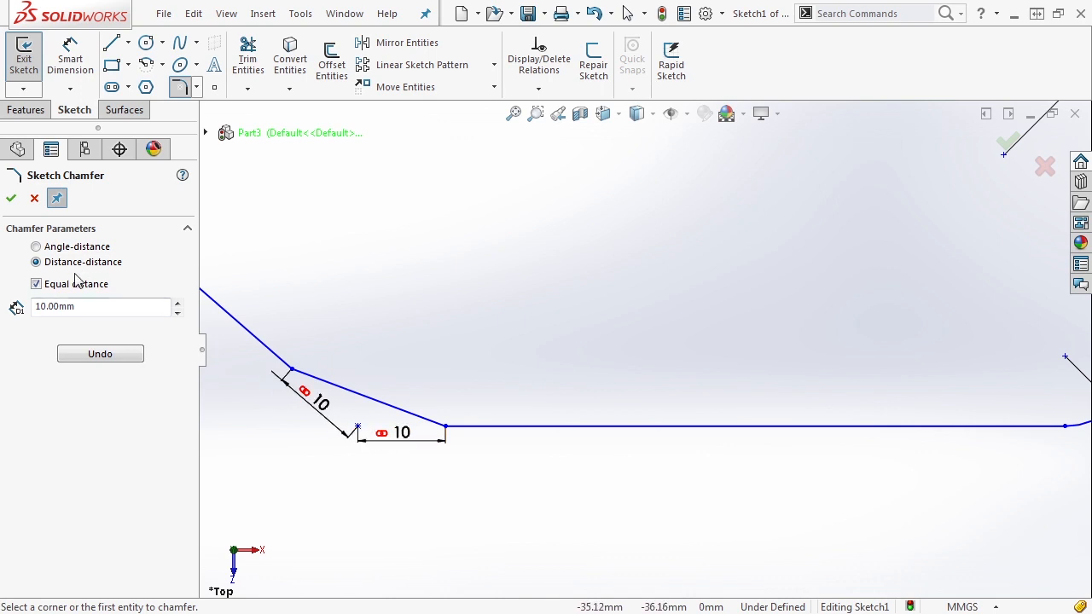
- Set the chamfer to Distance-distance with unequal distances, entering 15 for the first distance
click(69, 247)
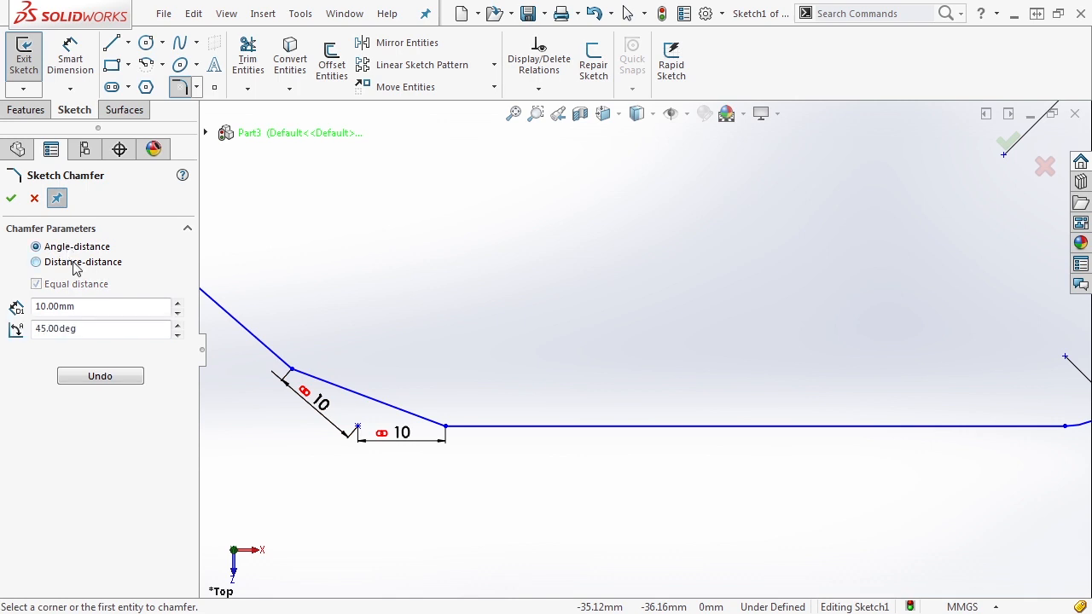
click(75, 264)
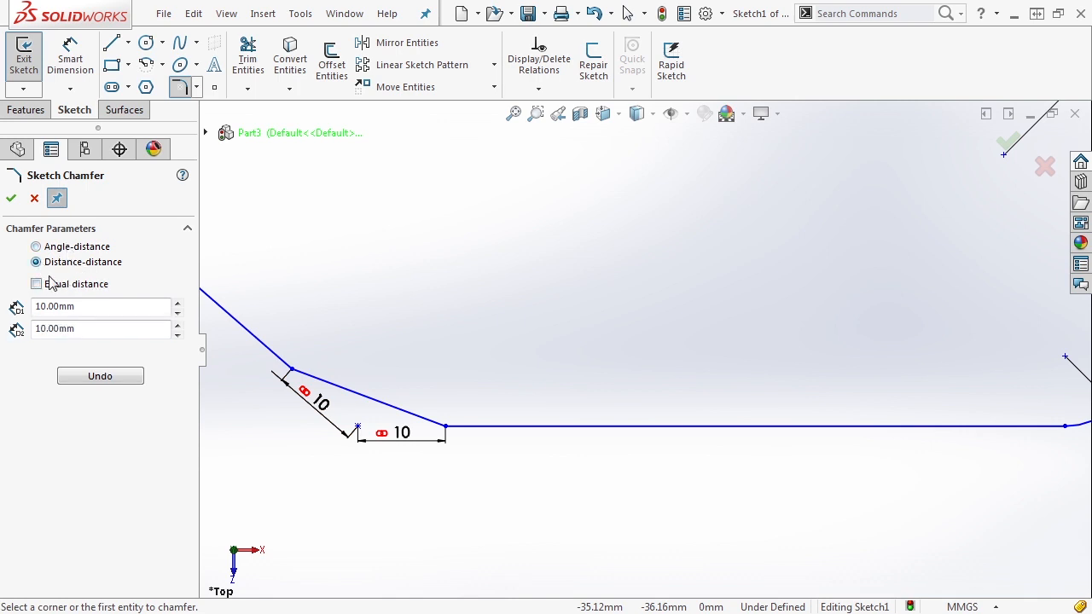
click(37, 285)
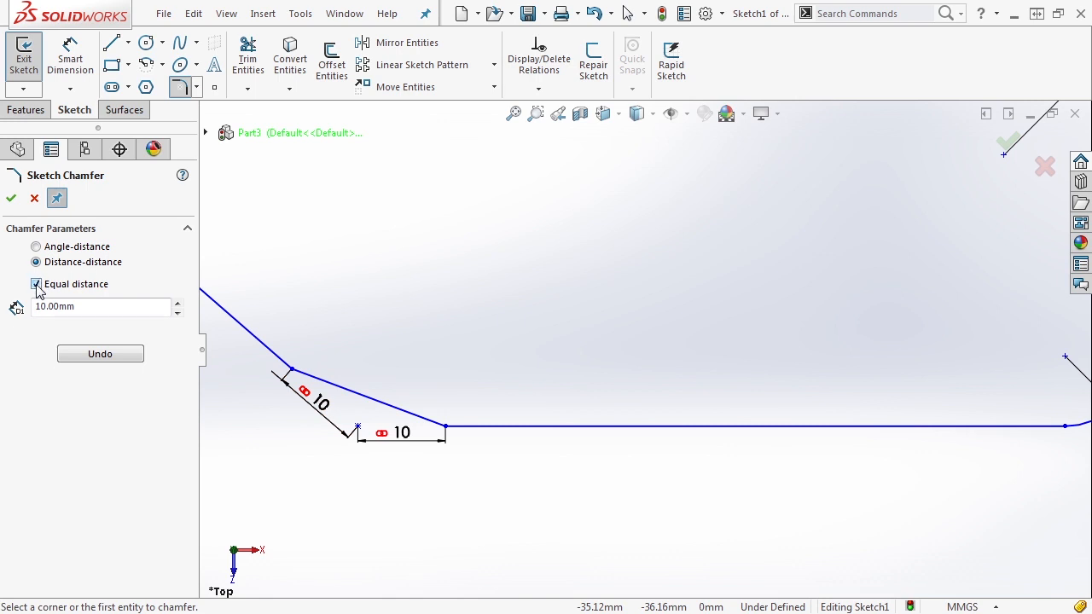
click(36, 285)
click(104, 307)
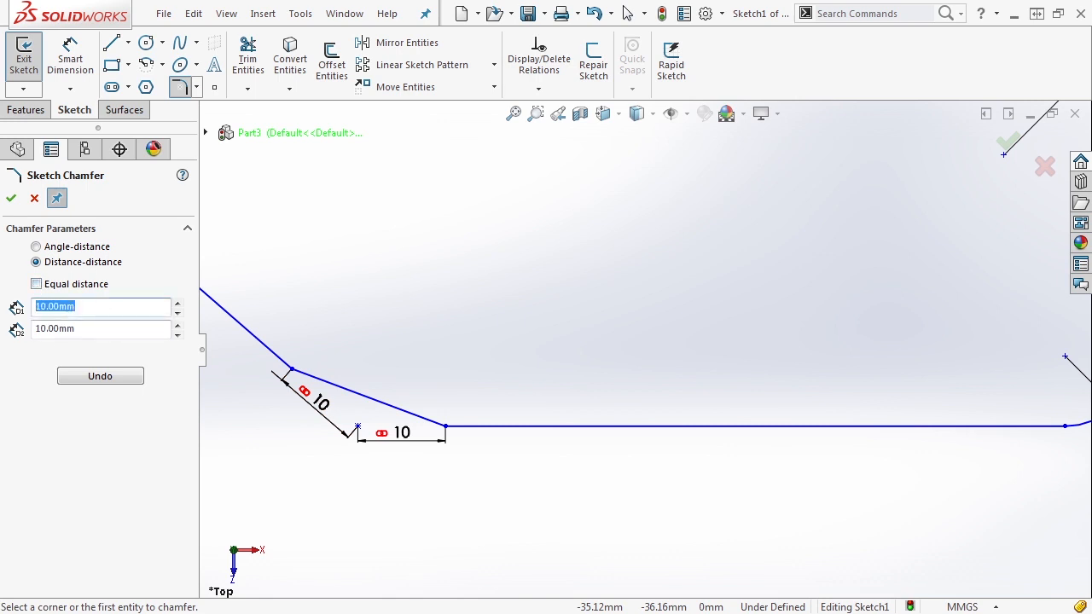
text(15)
key(Return)
click(93, 329)
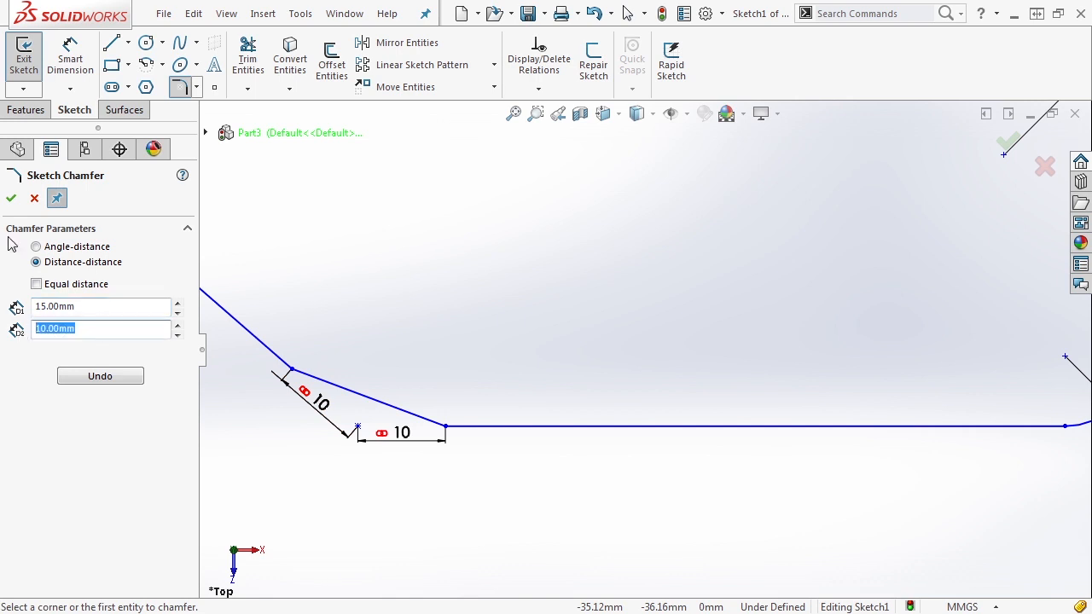
click(12, 197)
- Set the chamfer's distance dimension to 15
scroll(439, 340, up, 2)
double_click(401, 429)
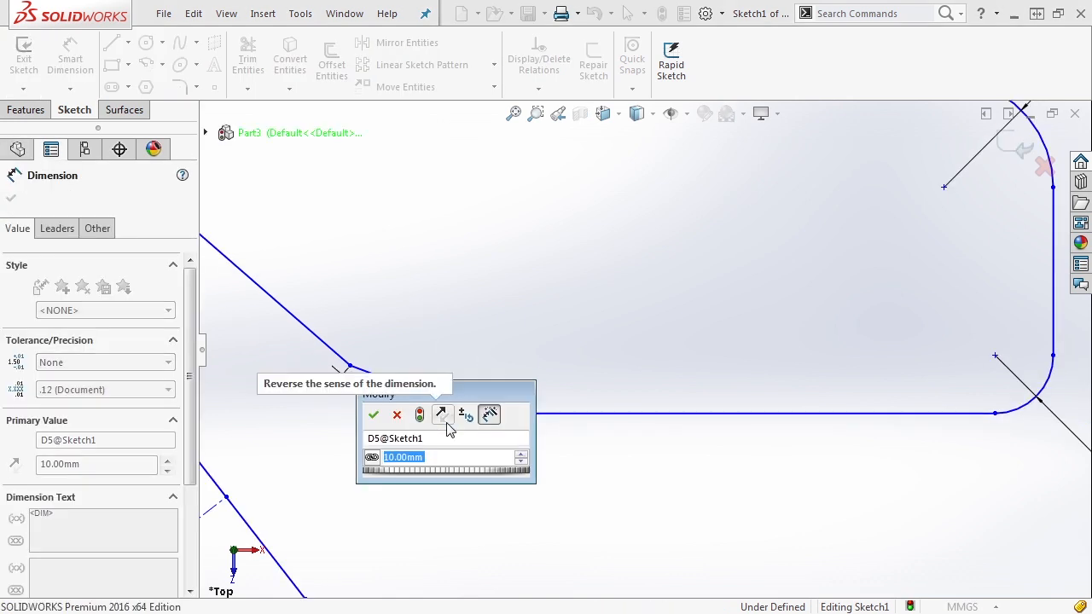
text(15)
key(Return)
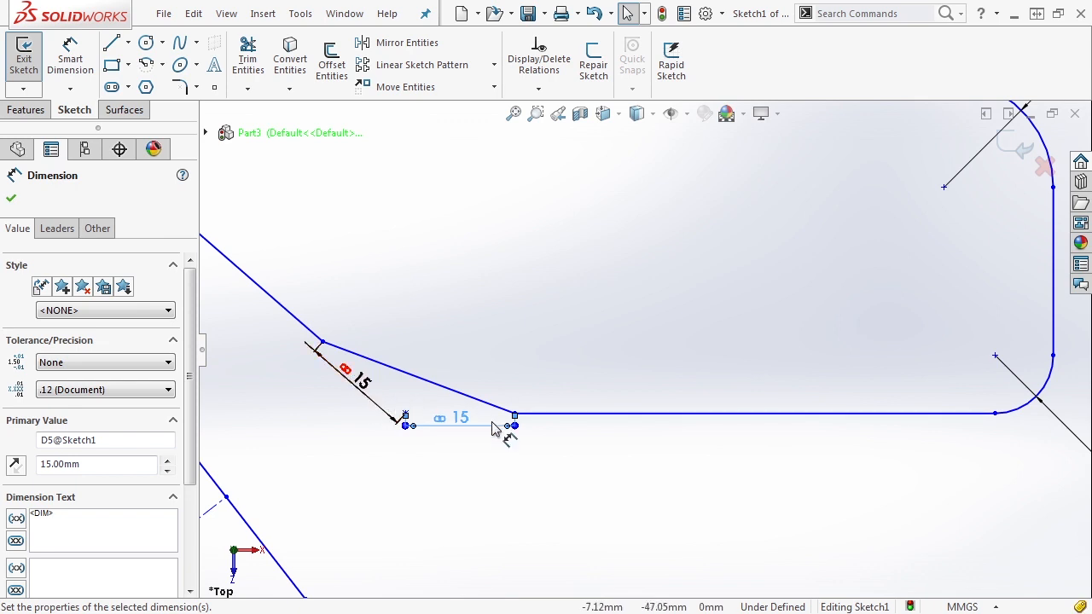
- Unlink the chamfer distances and set the horizontal one along the bottom line to 10
right_click(455, 427)
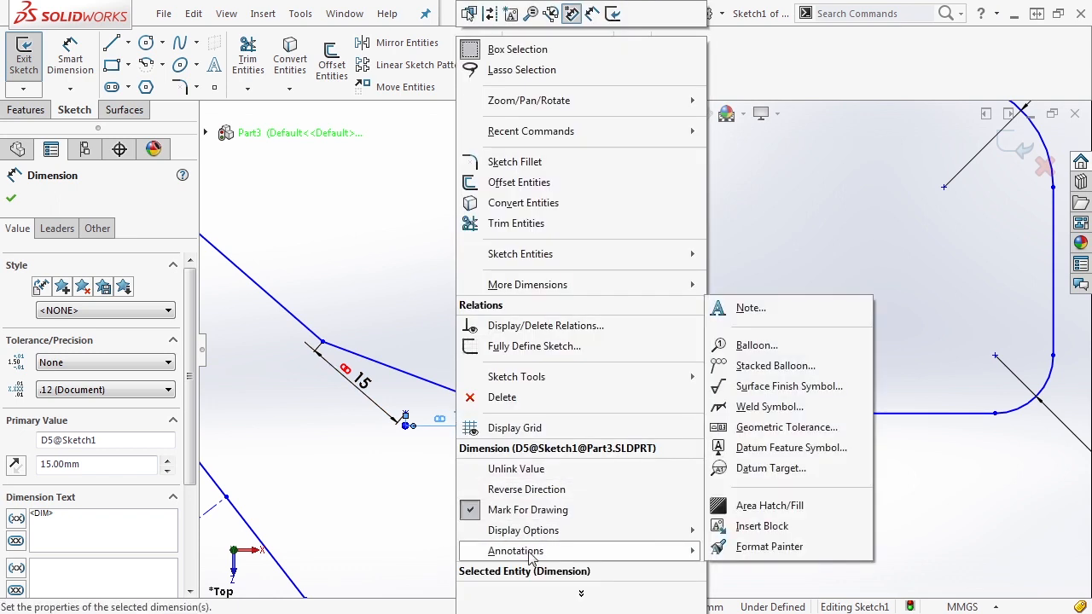
click(524, 478)
double_click(461, 418)
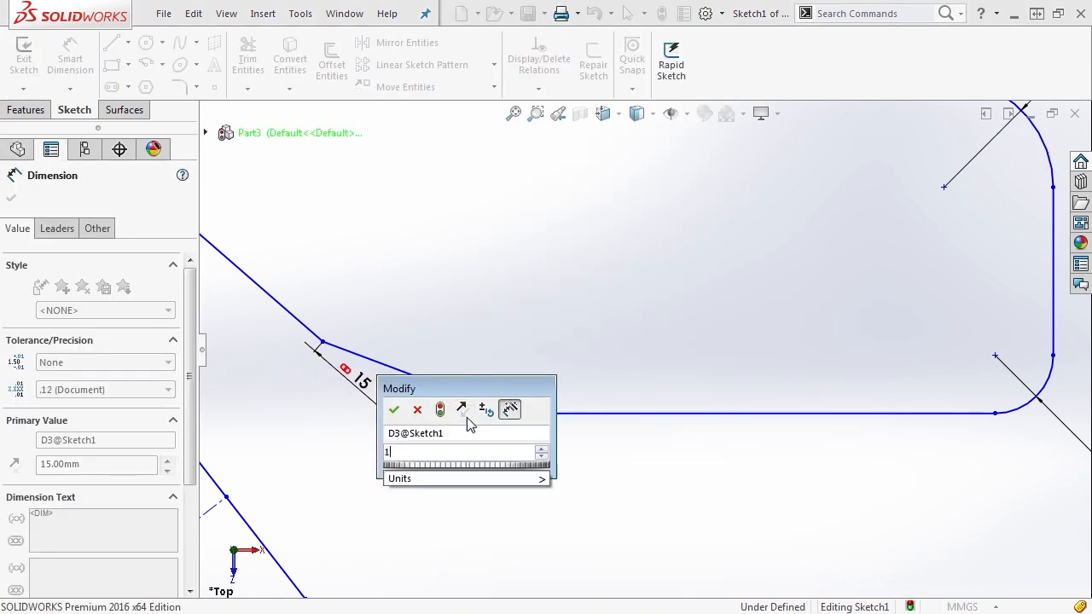
text(10)
key(Return)
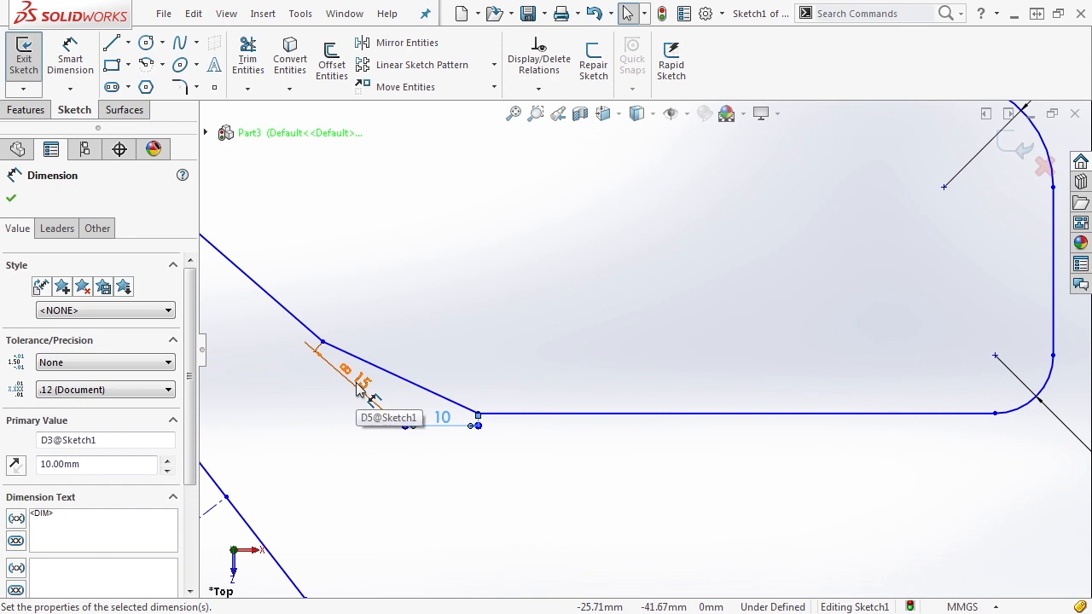
click(531, 298)
key(f)
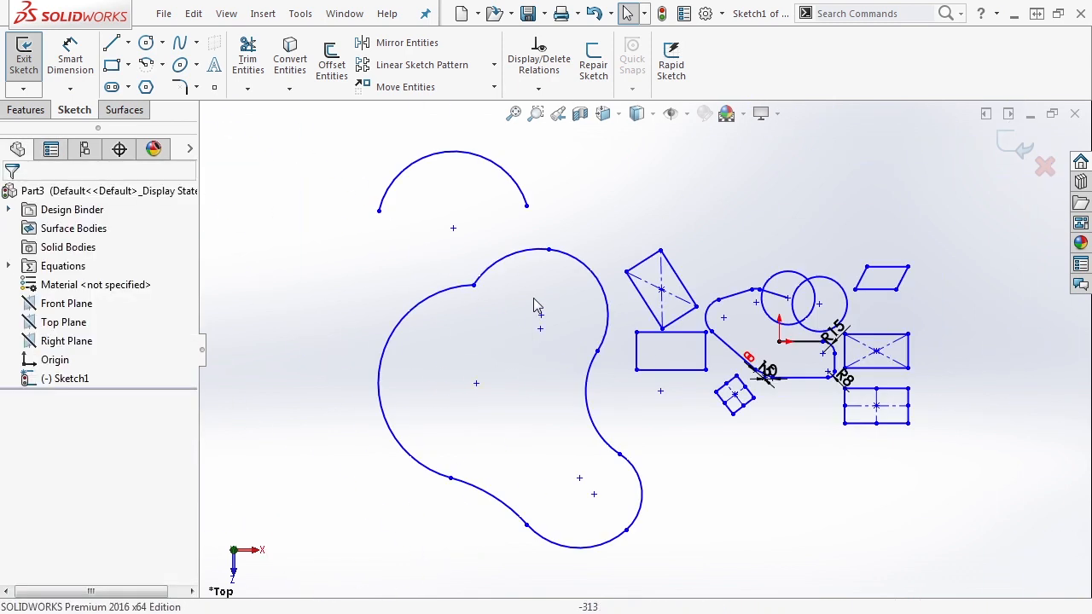